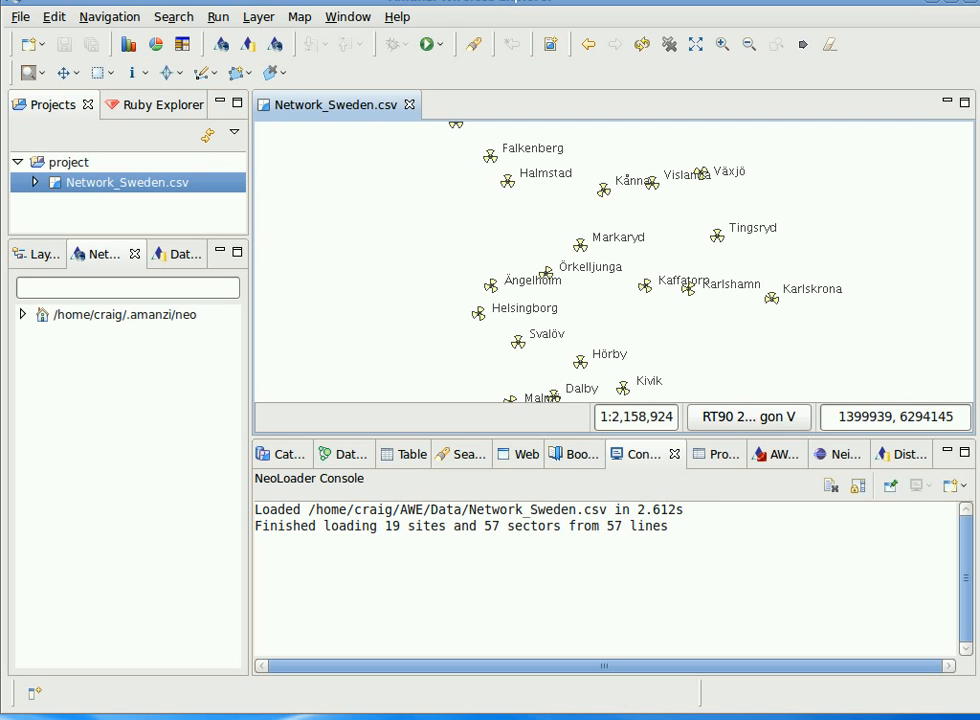
Add the shapefiles from AWE/Data/MapData/osm_sweden to the map, selecting all except sweden_poi.shp.
left_click(30, 45)
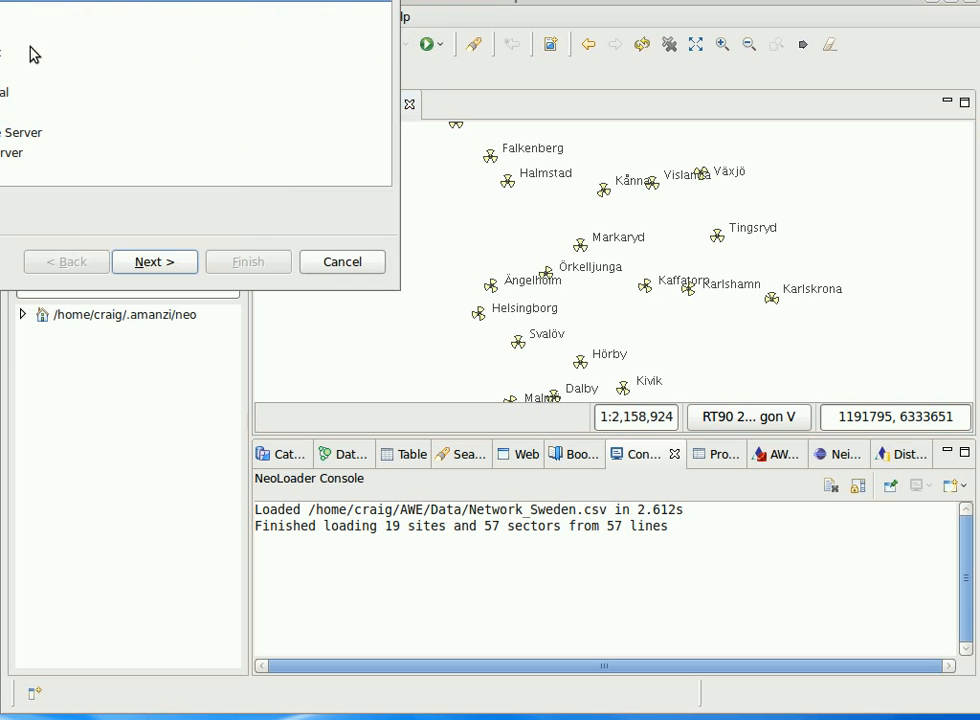
double_click(157, 116)
double_click(151, 173)
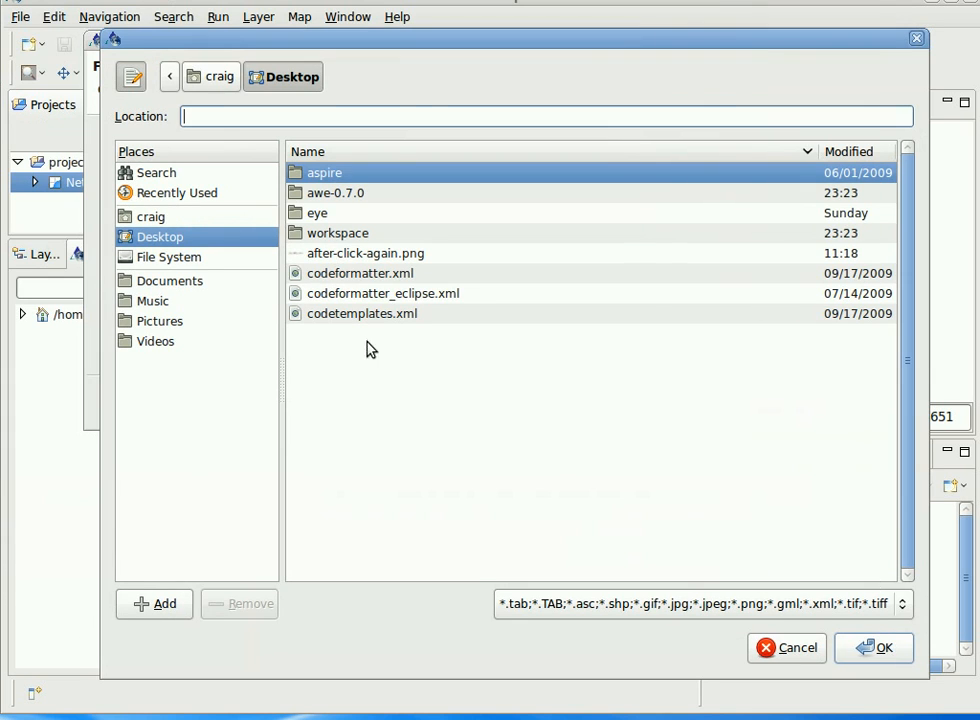
left_click(165, 218)
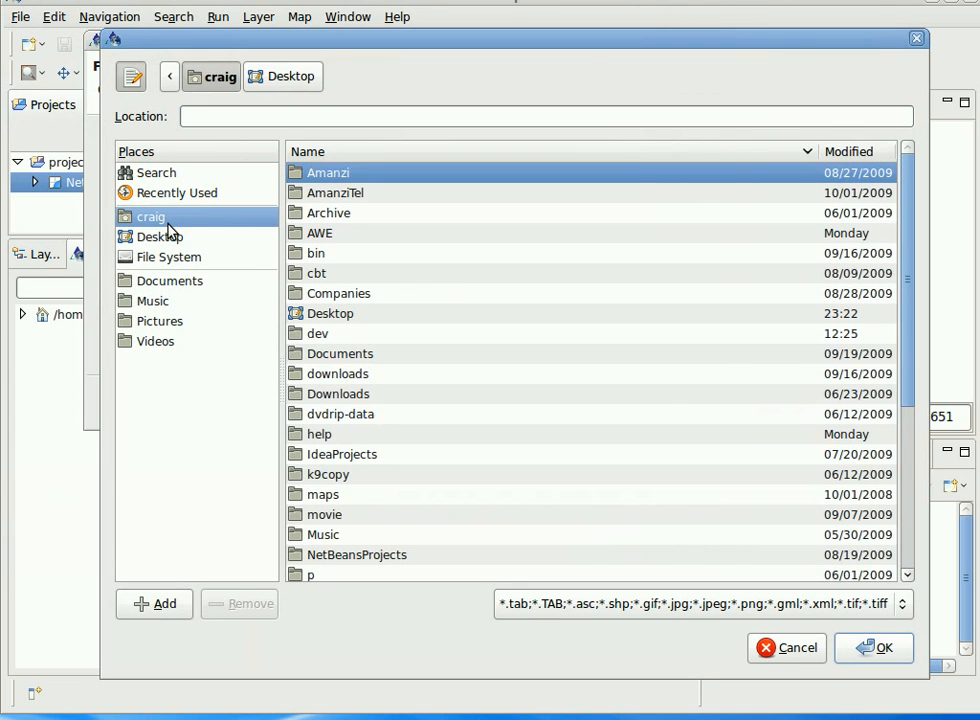
double_click(323, 237)
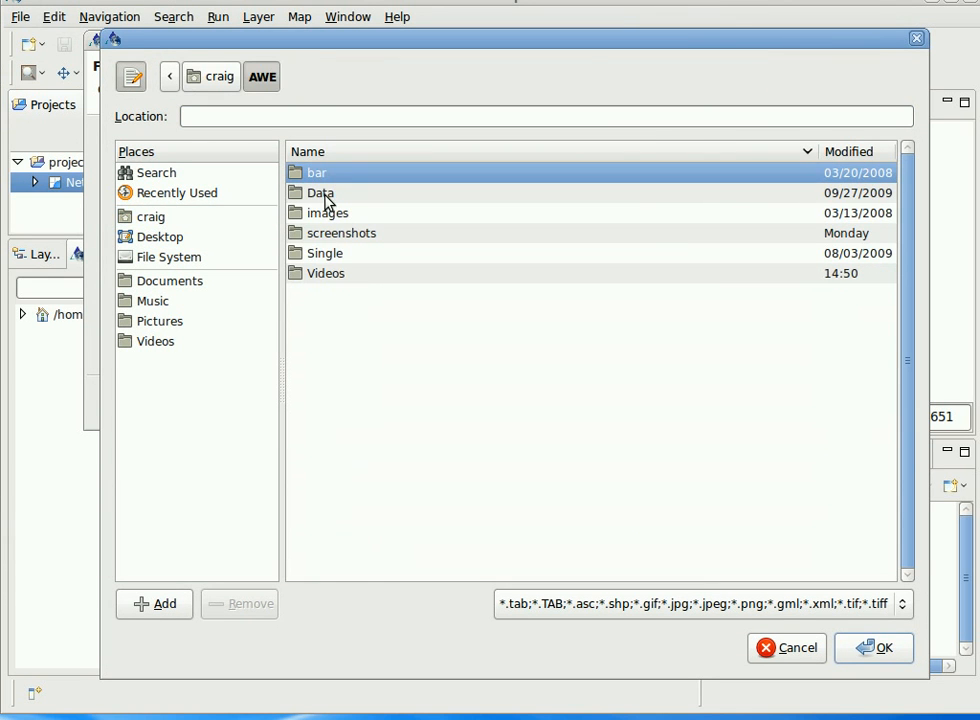
double_click(322, 193)
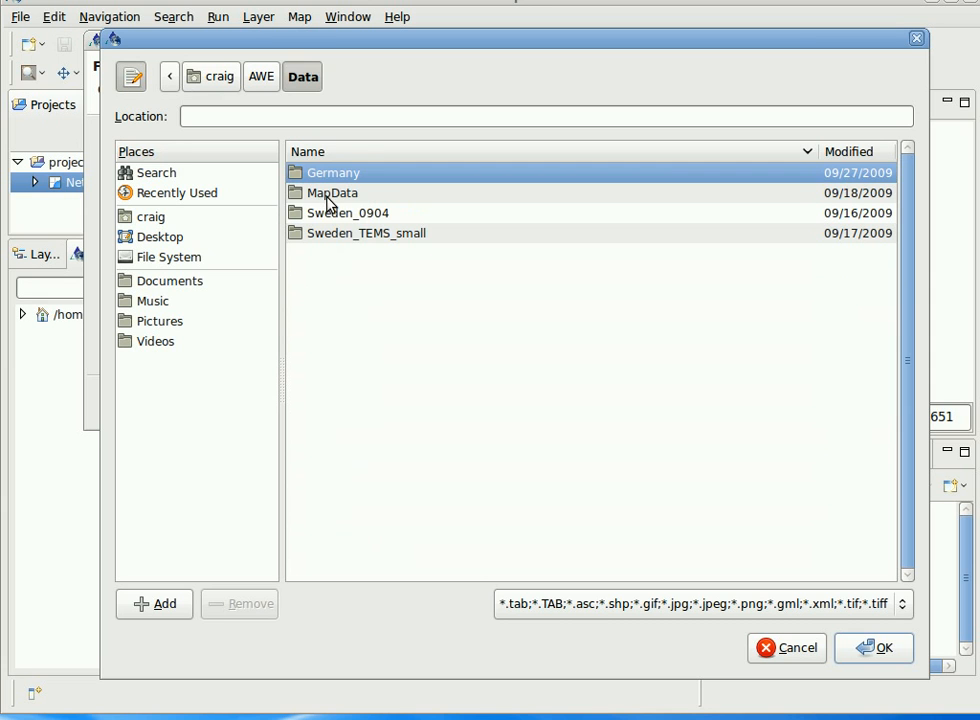
double_click(329, 198)
left_click(352, 295)
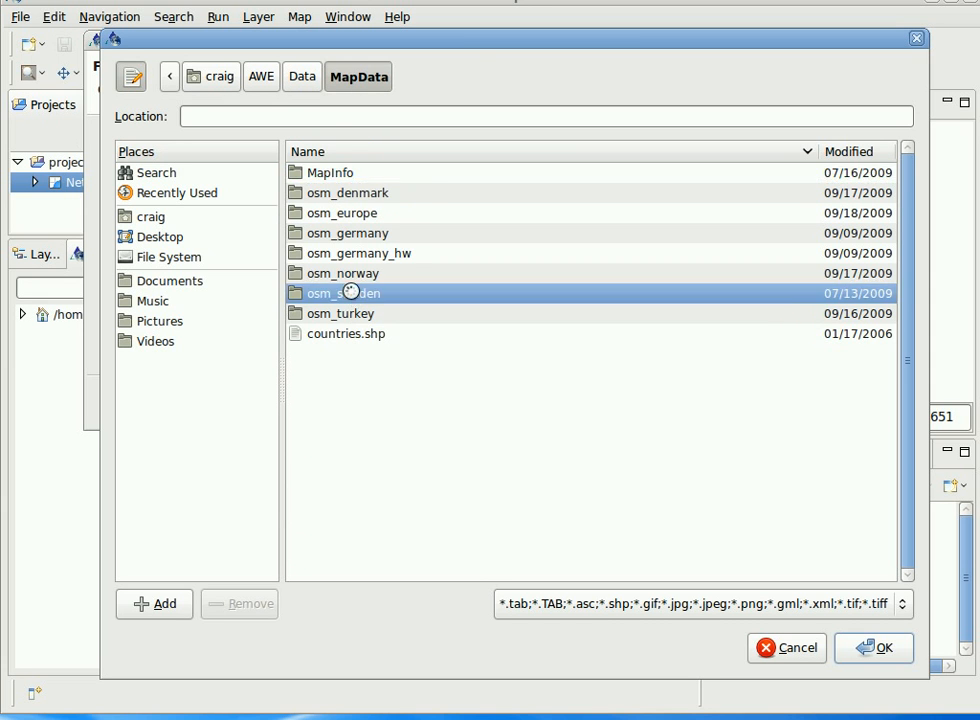
double_click(352, 296)
left_click(359, 281, "shift")
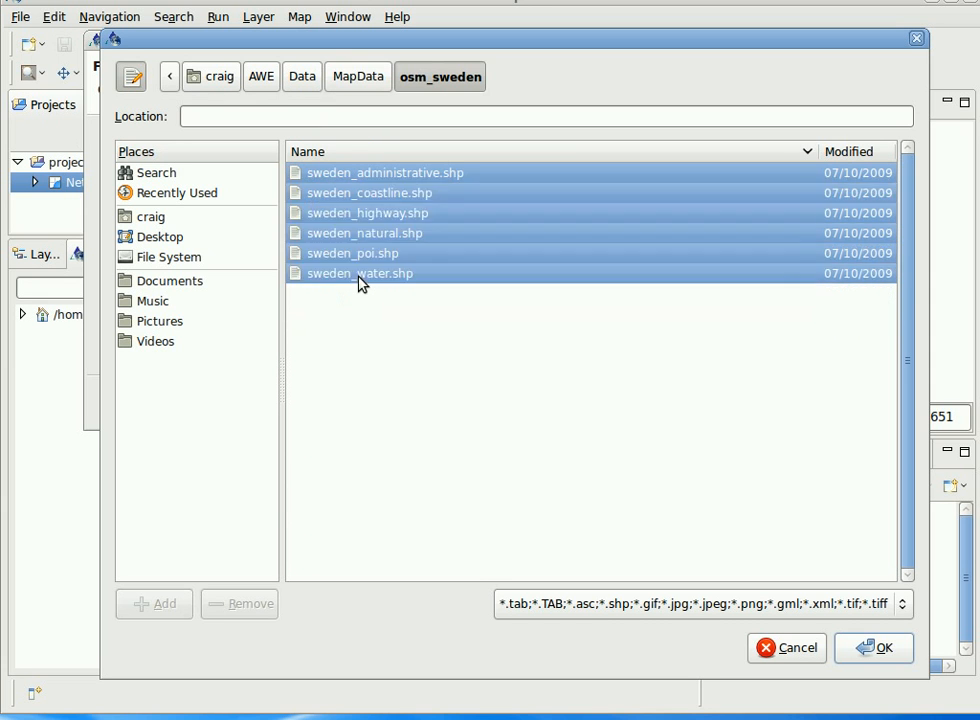
left_click(367, 257, "ctrl")
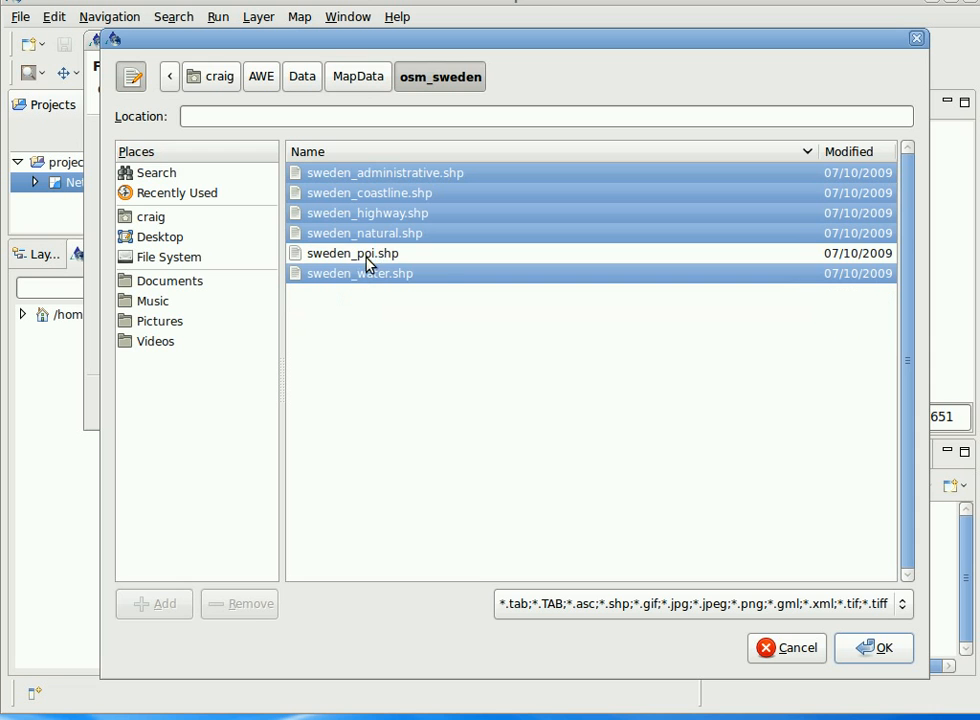
left_click(871, 652)
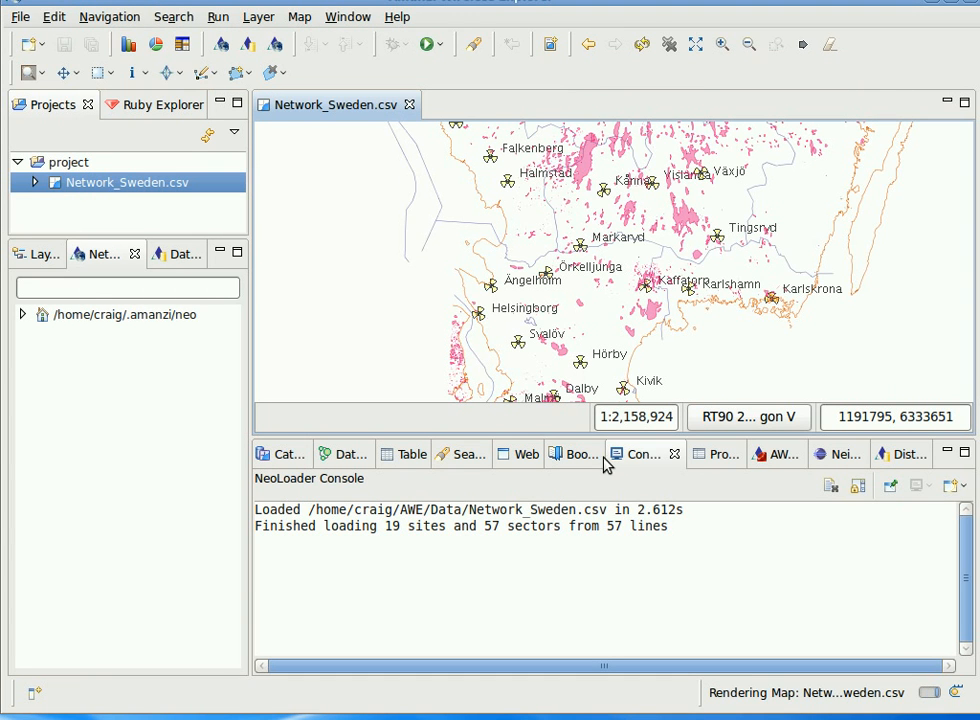
Open the Layers view and enlarge its pane so every layer is listed.
left_click(35, 258)
left_click_drag(35, 263, 70, 195)
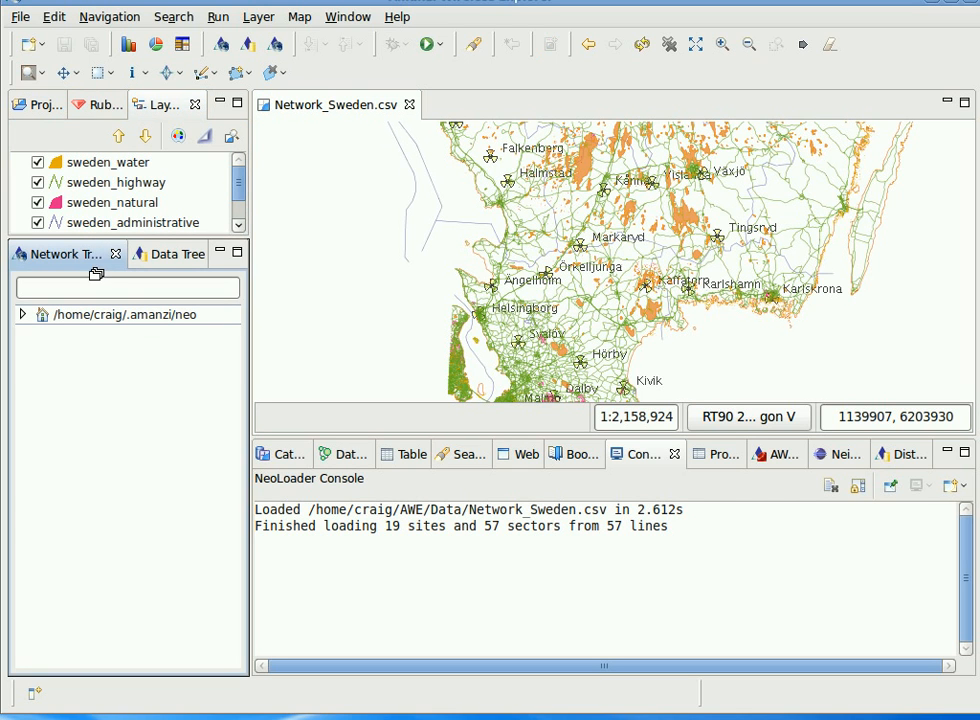
left_click_drag(103, 236, 107, 280)
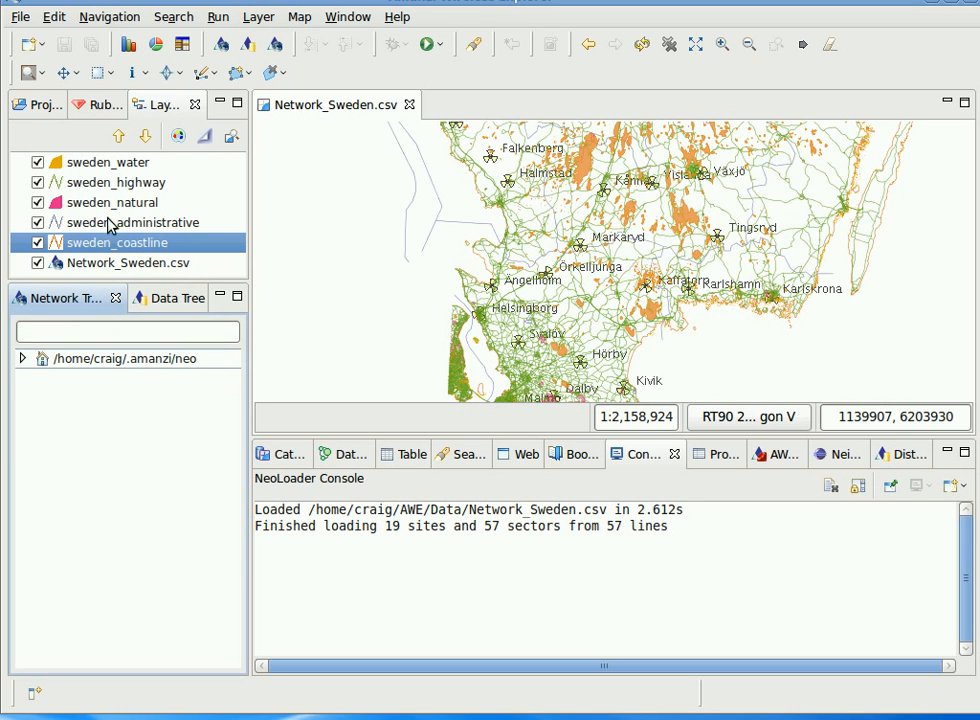
Move the Network_Sweden.csv layer to the top of the layer list.
left_click(115, 263)
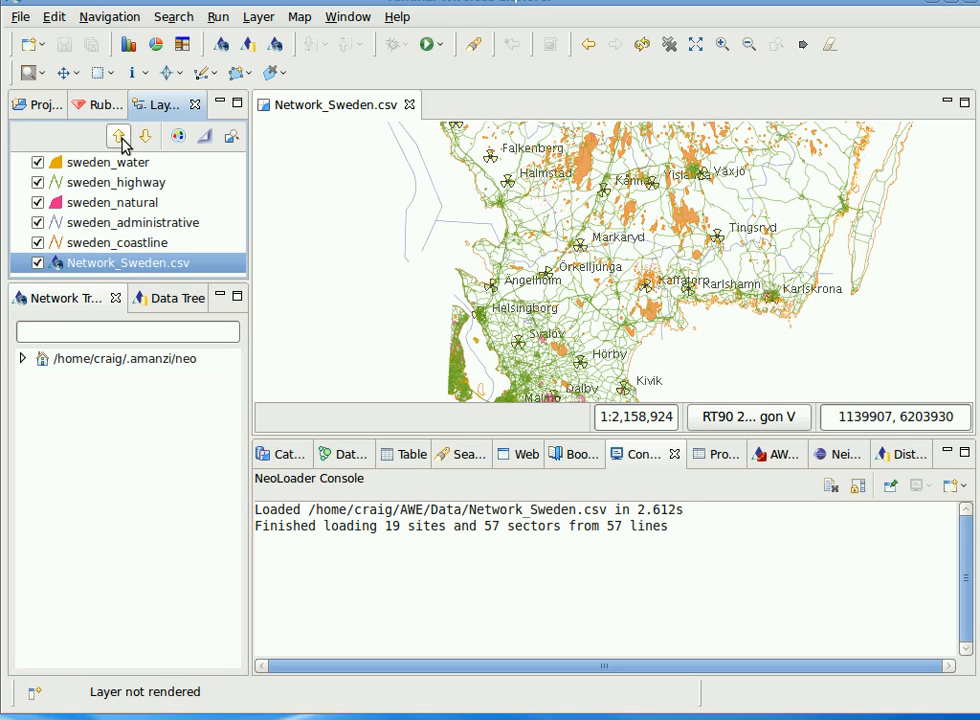
left_click(120, 138)
left_click(120, 138)
left_click(120, 138)
left_click(120, 138)
left_click(120, 138)
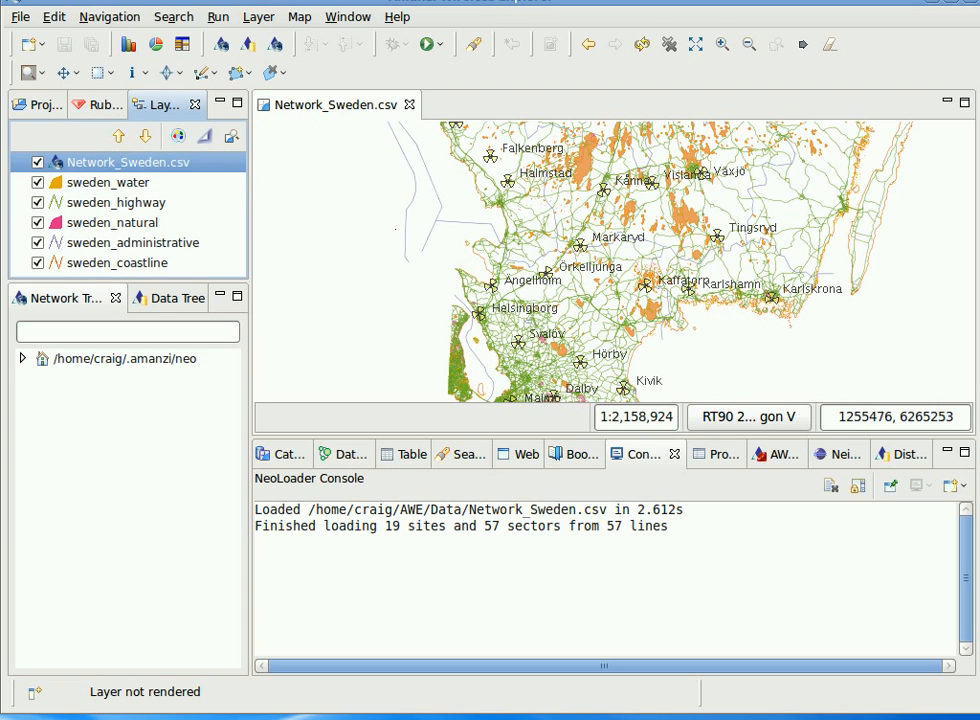
Restyle the sweden_water layer with a blue line colour and a blue fill colour.
left_click(114, 190)
right_click(112, 188)
left_click(175, 262)
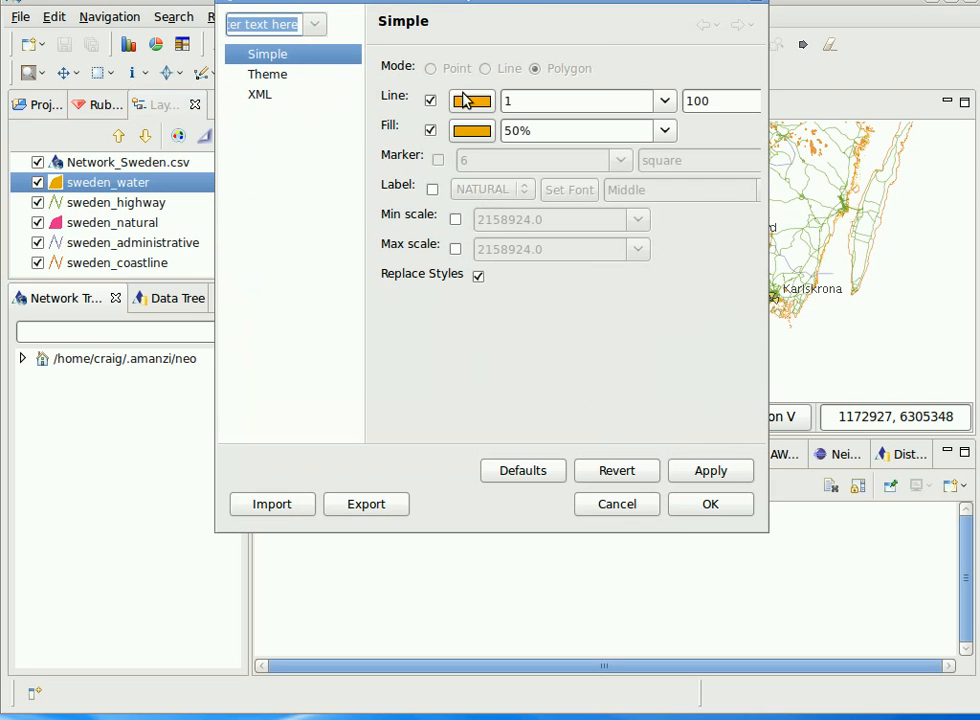
left_click(470, 103)
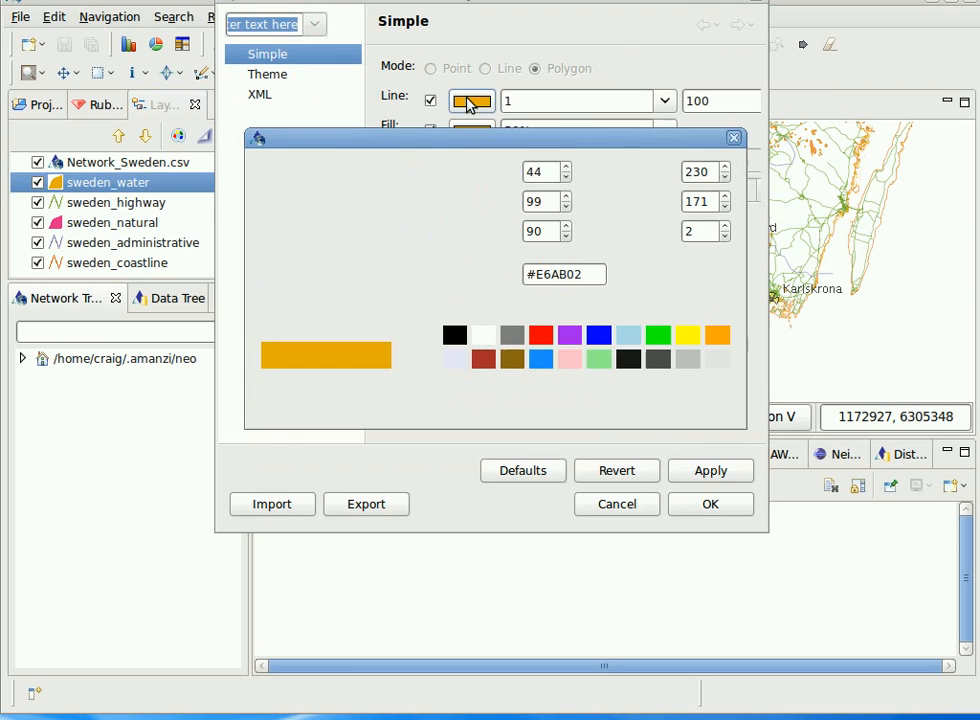
left_click(598, 335)
left_click(697, 398)
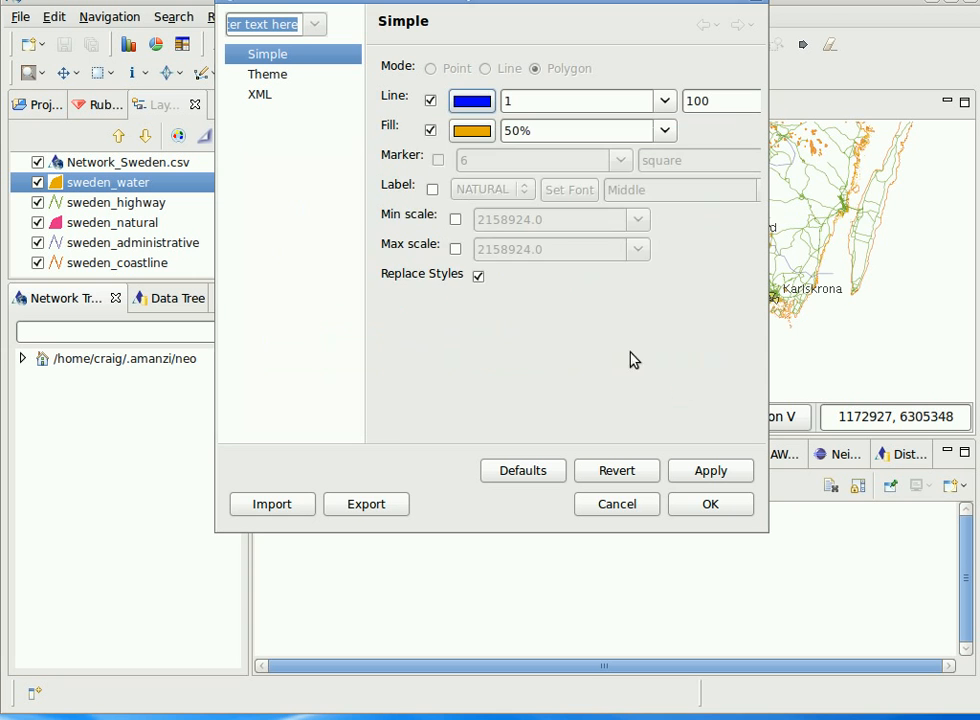
left_click(464, 131)
left_click(598, 335)
left_click(704, 408)
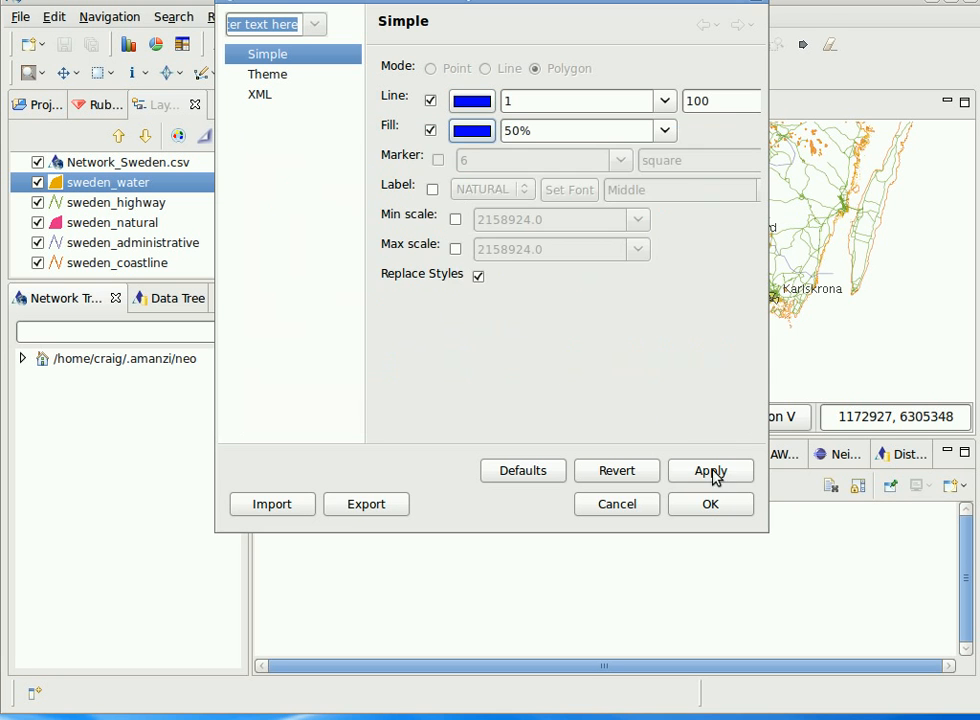
left_click(708, 503)
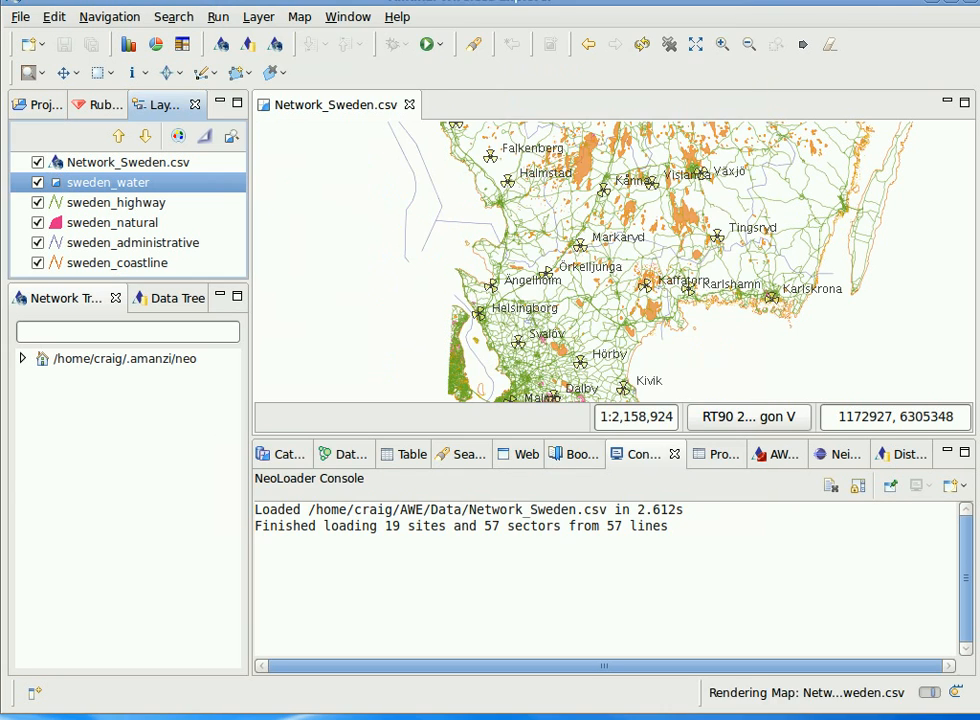
Open the style of the sweden_natural layer and set its line colour to brown.
left_click(106, 224)
right_click(106, 224)
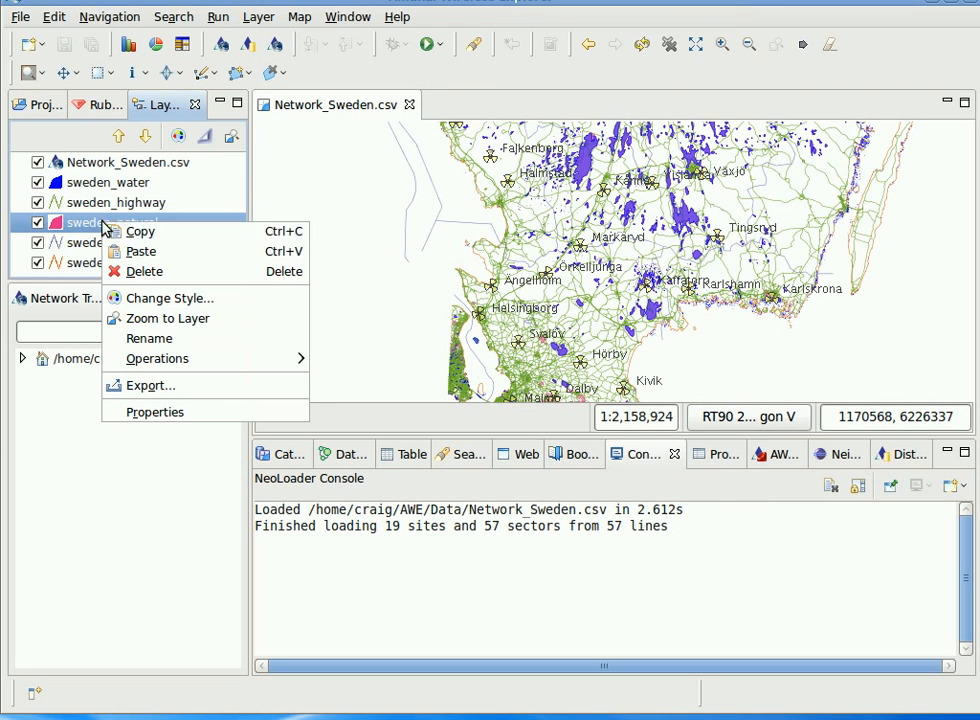
left_click(170, 300)
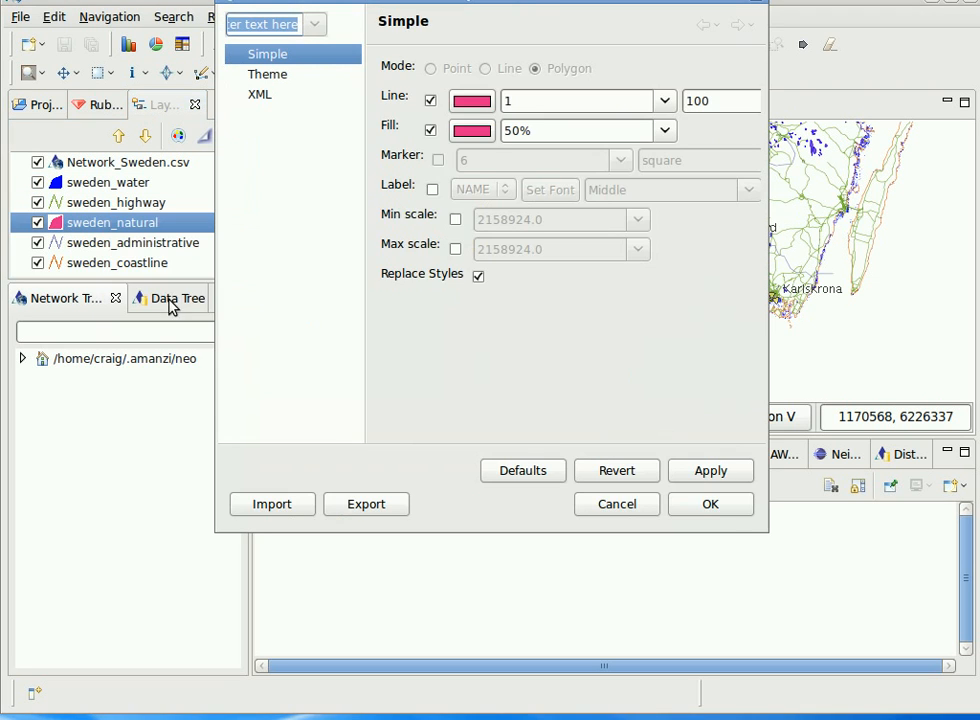
left_click(474, 102)
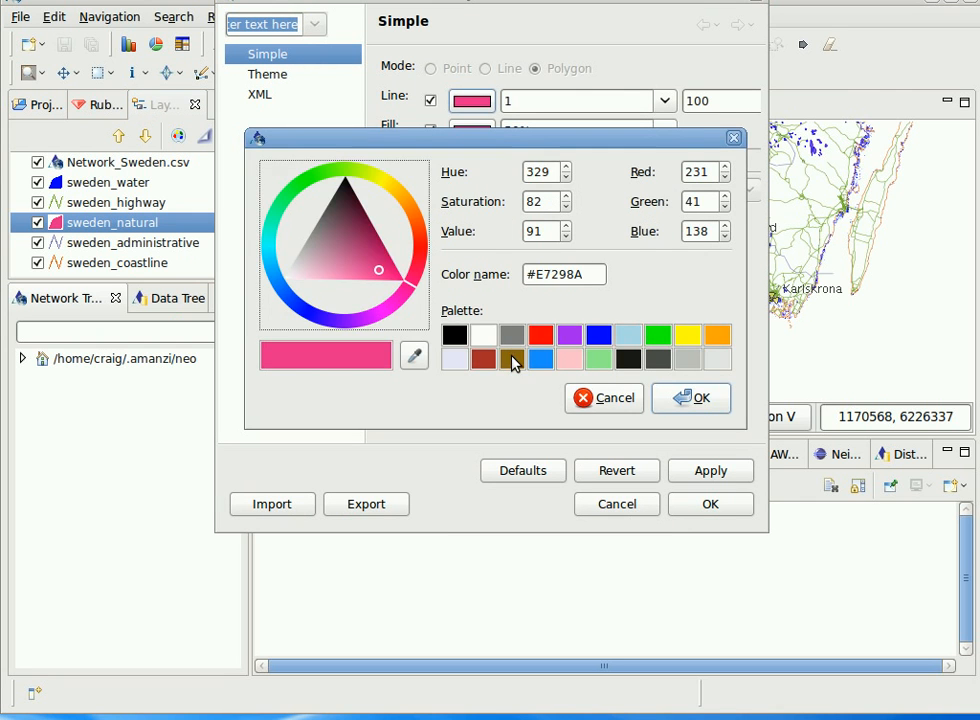
left_click(512, 359)
left_click(668, 397)
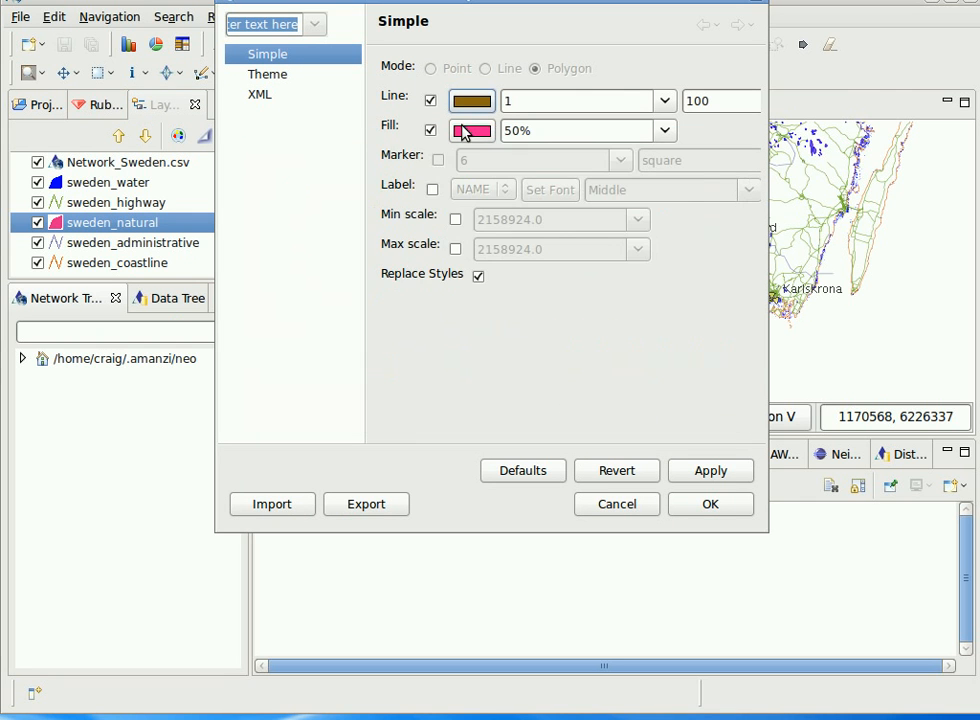
Set sweden_natural's fill colour to green #35AC59 with 25% opacity and confirm the style.
left_click(466, 131)
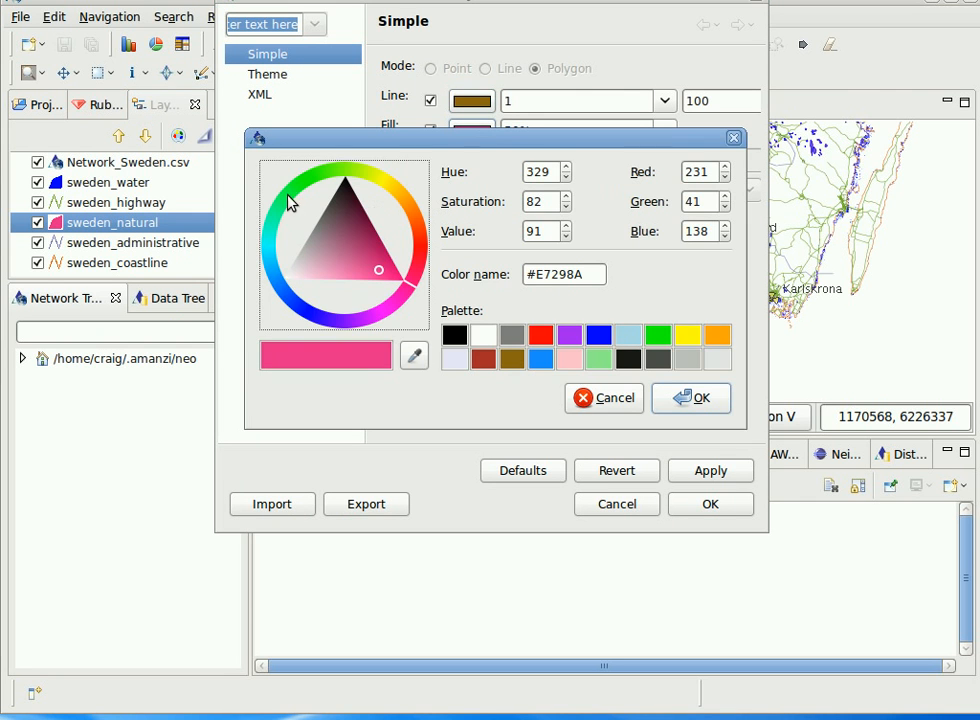
left_click(289, 203)
left_click(330, 242)
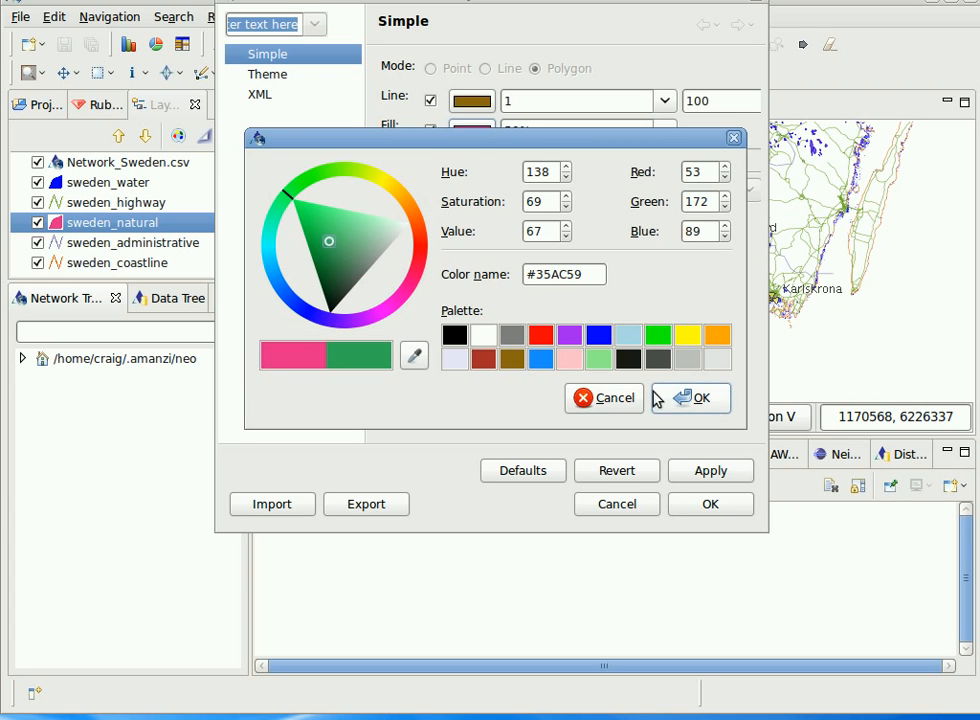
left_click(686, 397)
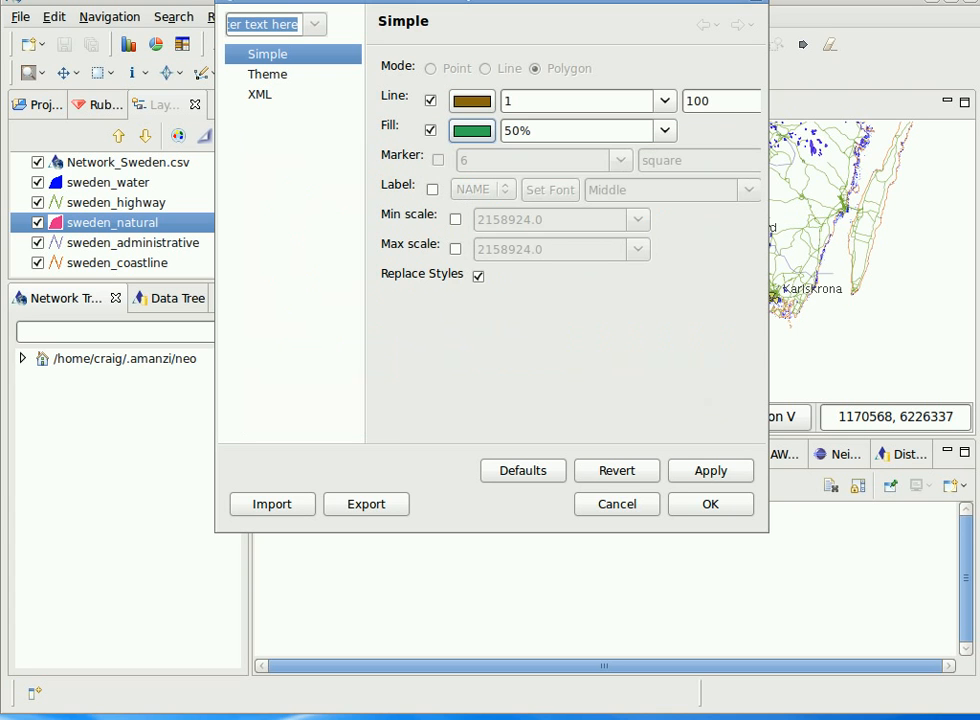
left_click(667, 132)
left_click(632, 170)
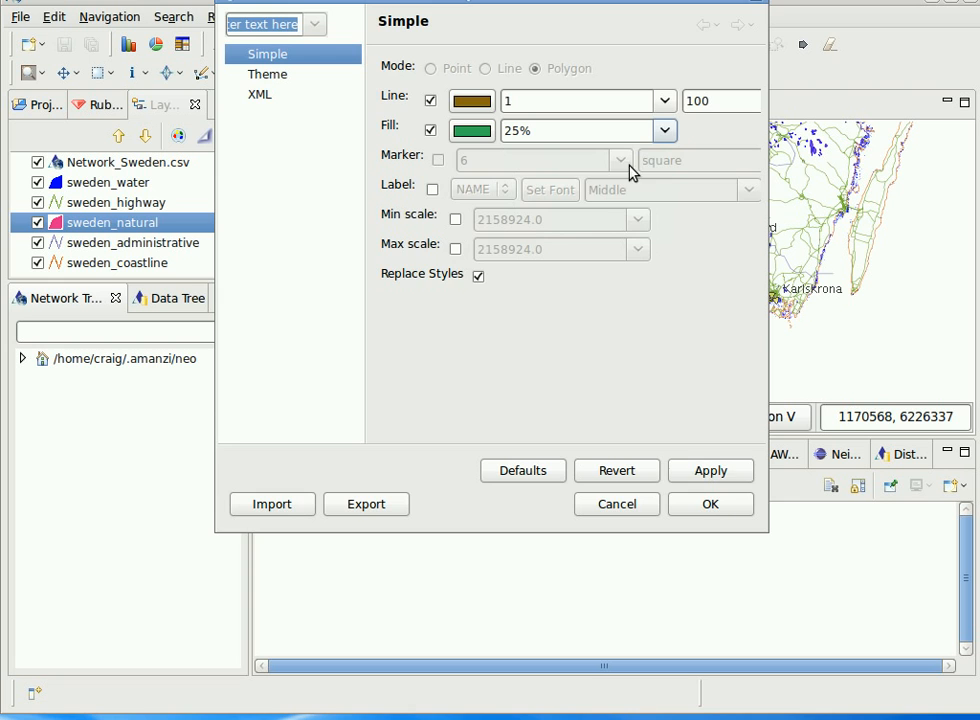
left_click(710, 504)
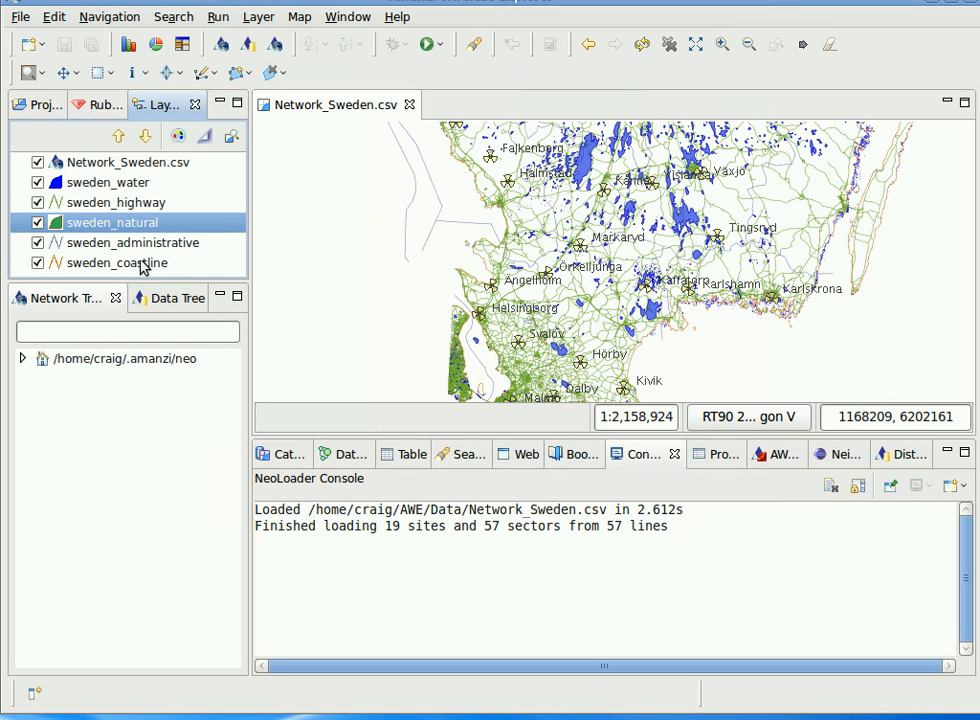
Set the sweden_administrative layer's line width to 3 and line opacity to 25%.
left_click(139, 252)
right_click(139, 252)
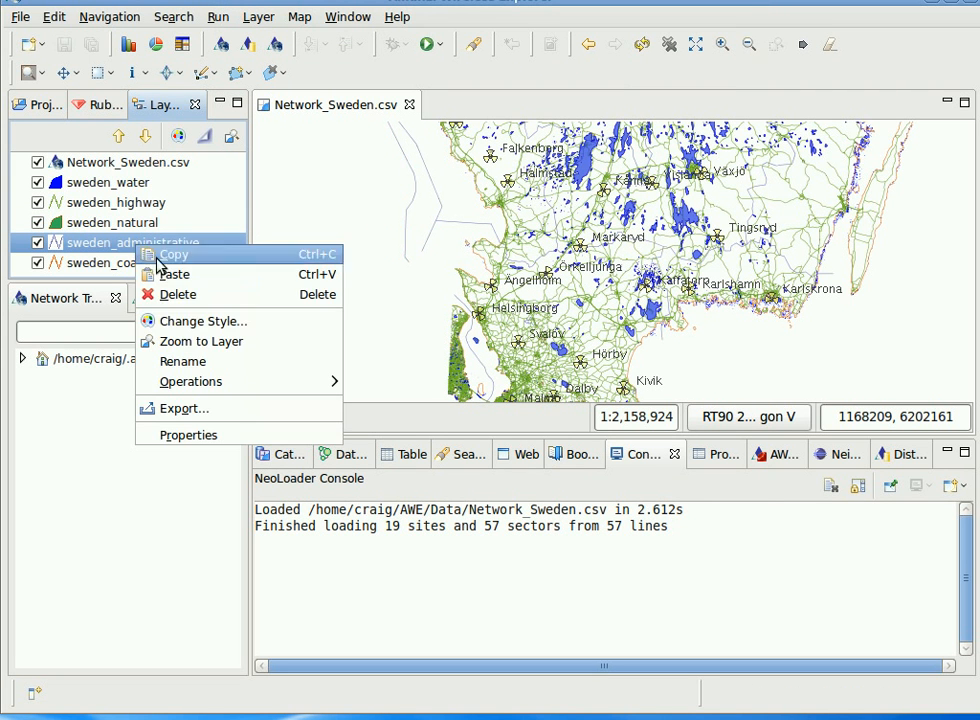
left_click(192, 325)
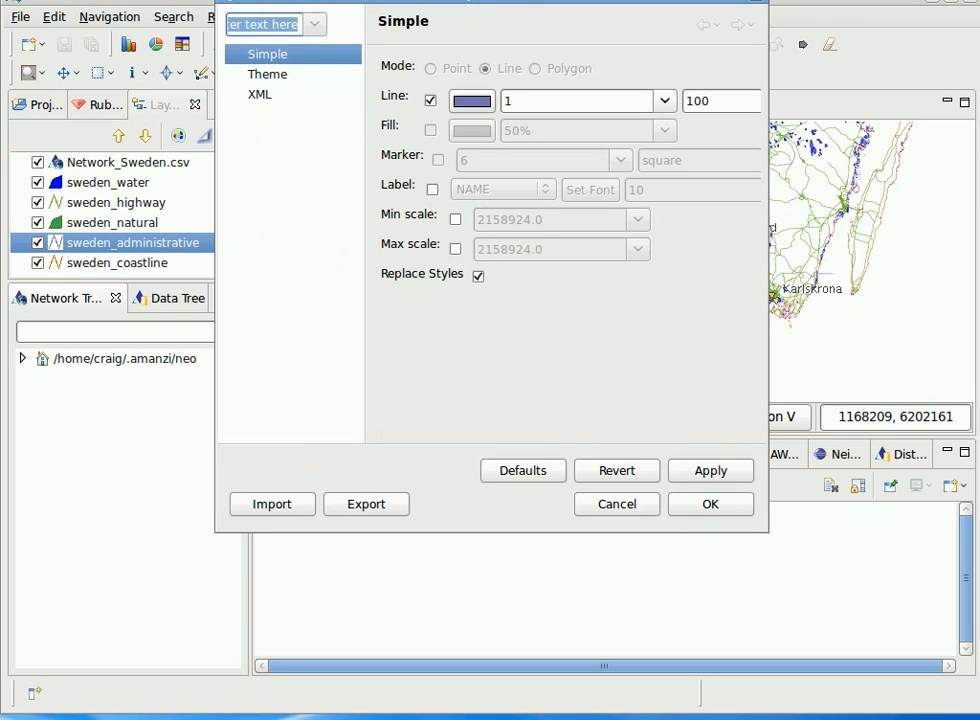
double_click(510, 104)
type("3")
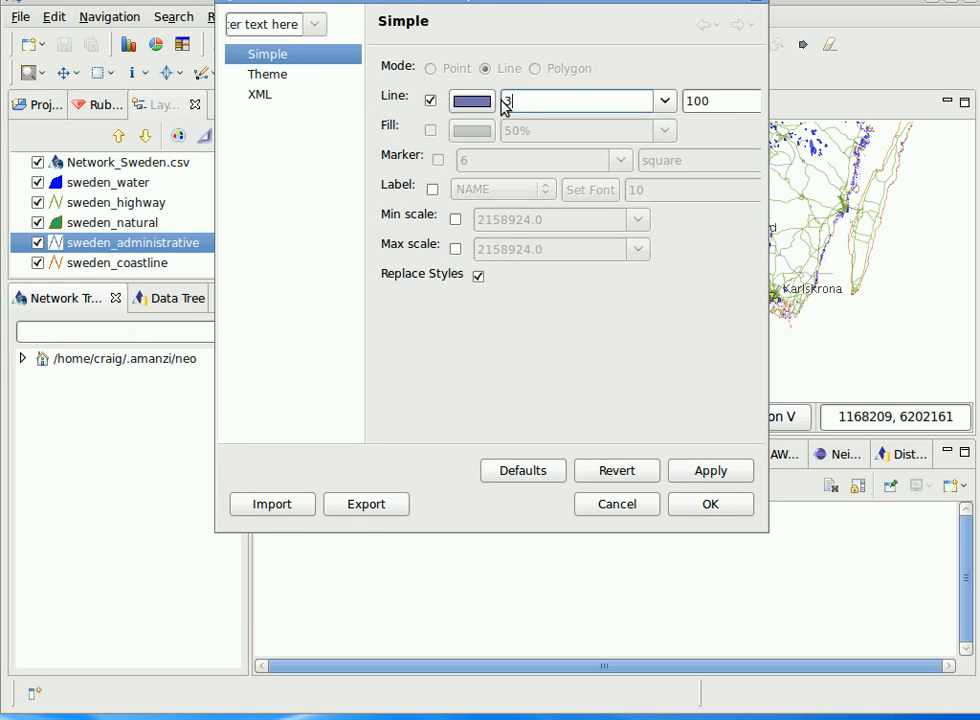
left_click_drag(762, 120, 884, 122)
left_click(848, 101)
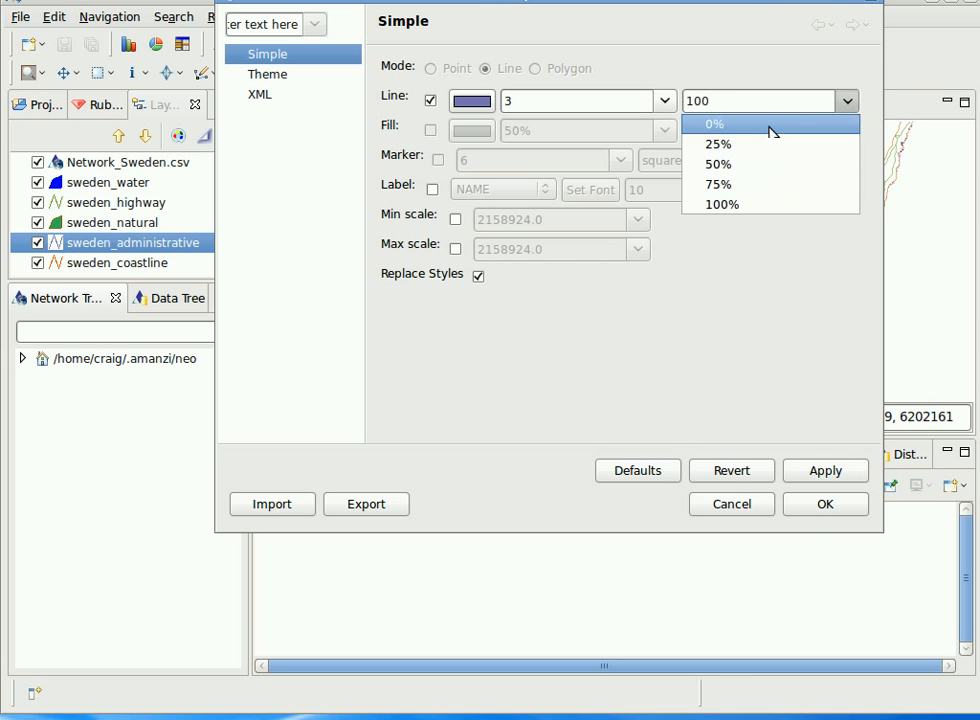
left_click(759, 146)
left_click(822, 506)
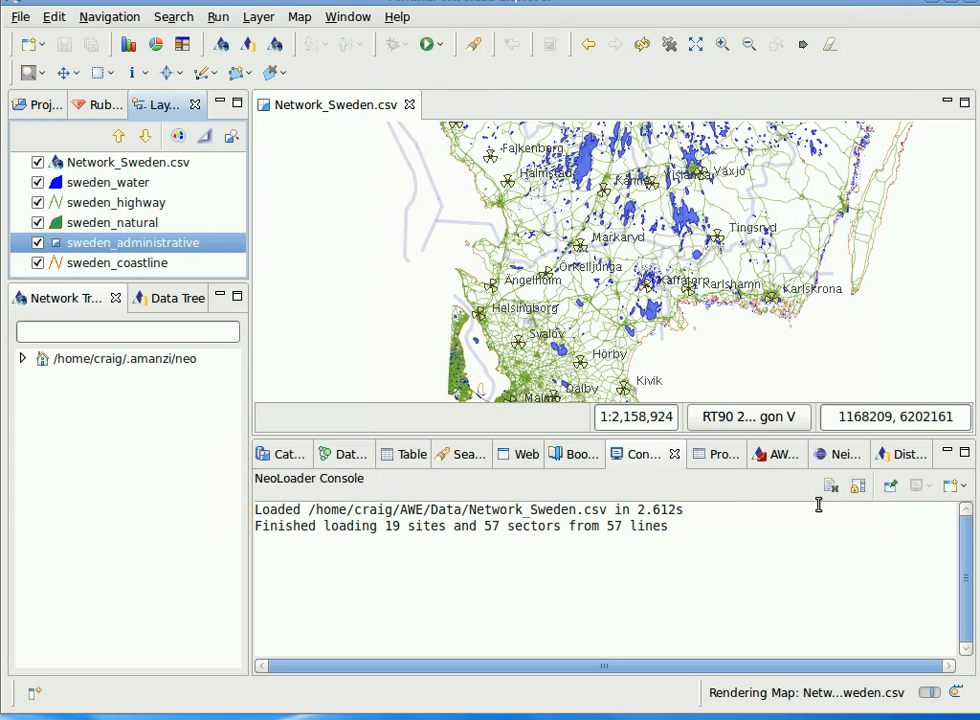
Open the sweden_coastline layer's style, set its line colour to blue and confirm the style.
left_click(138, 266)
right_click(136, 265)
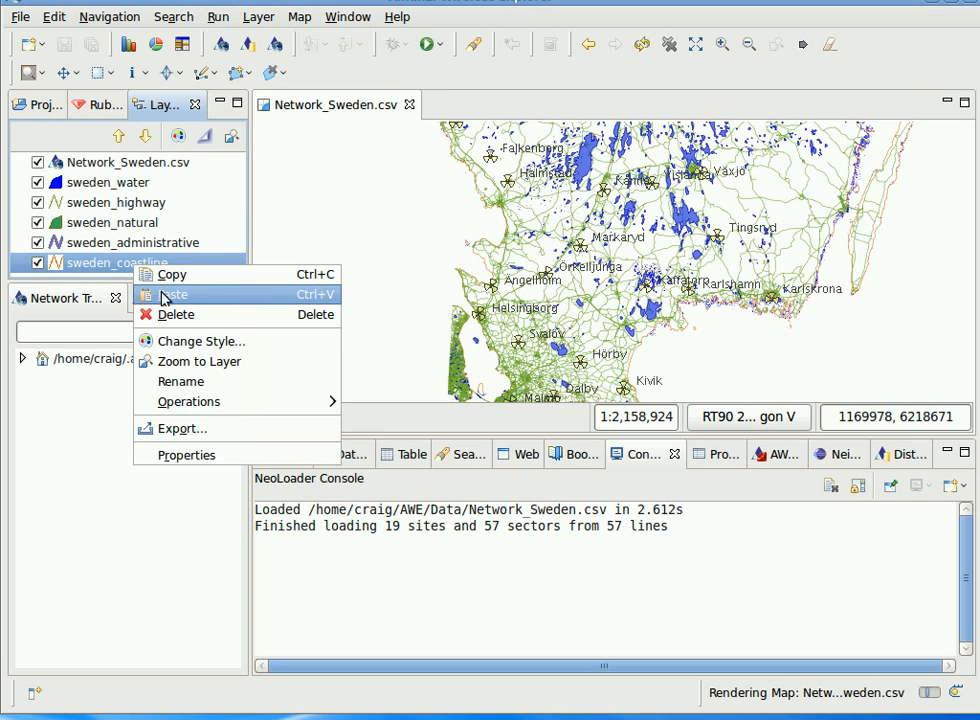
left_click(200, 341)
left_click(468, 100)
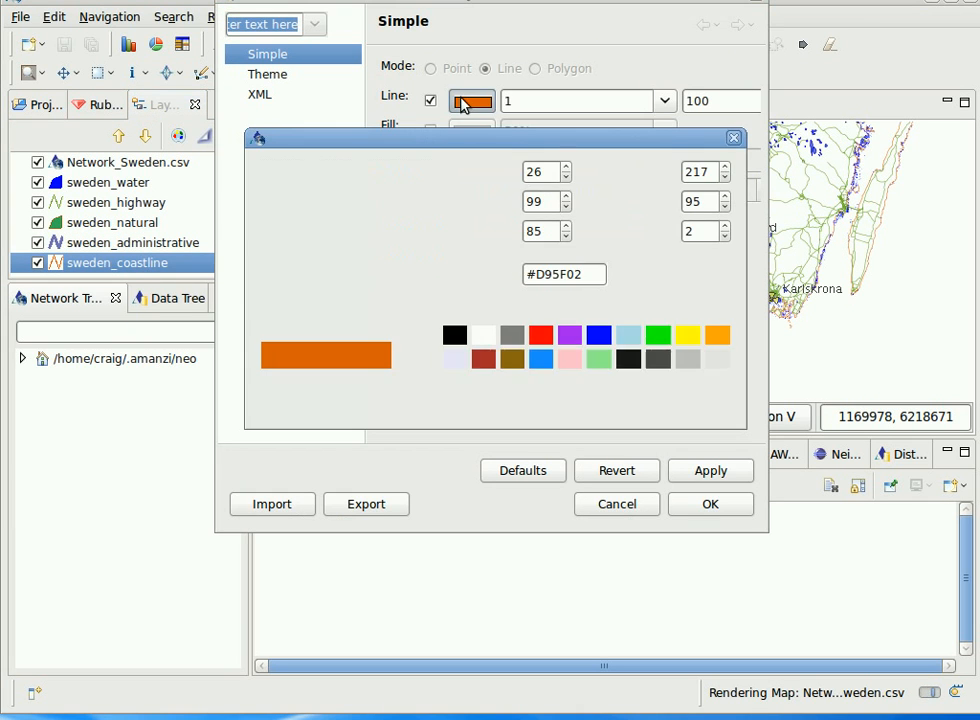
left_click(599, 334)
left_click(670, 397)
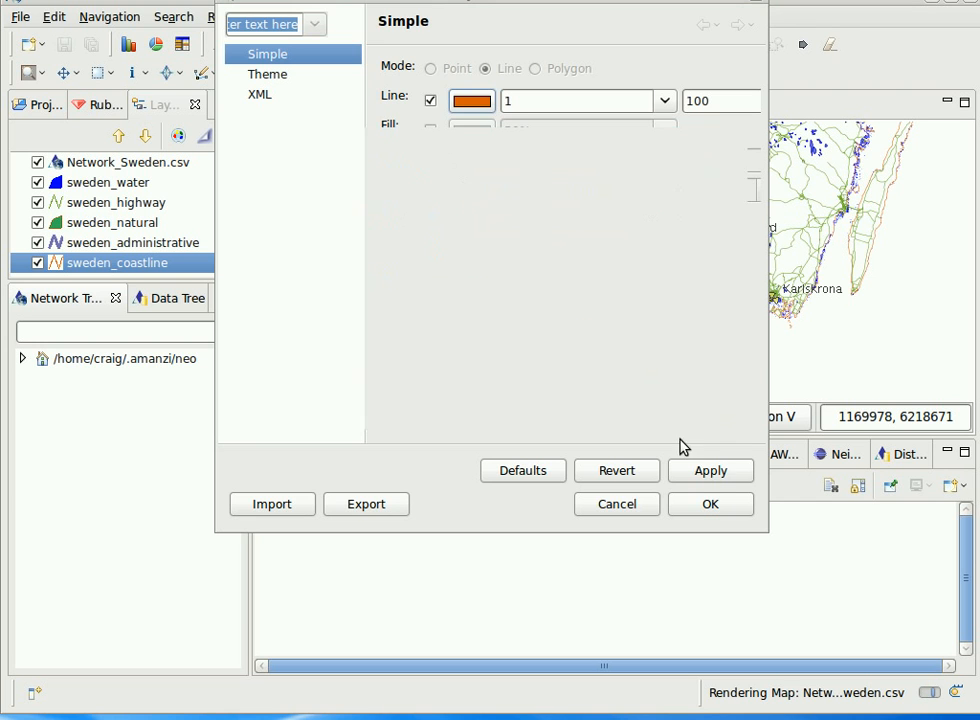
left_click(703, 508)
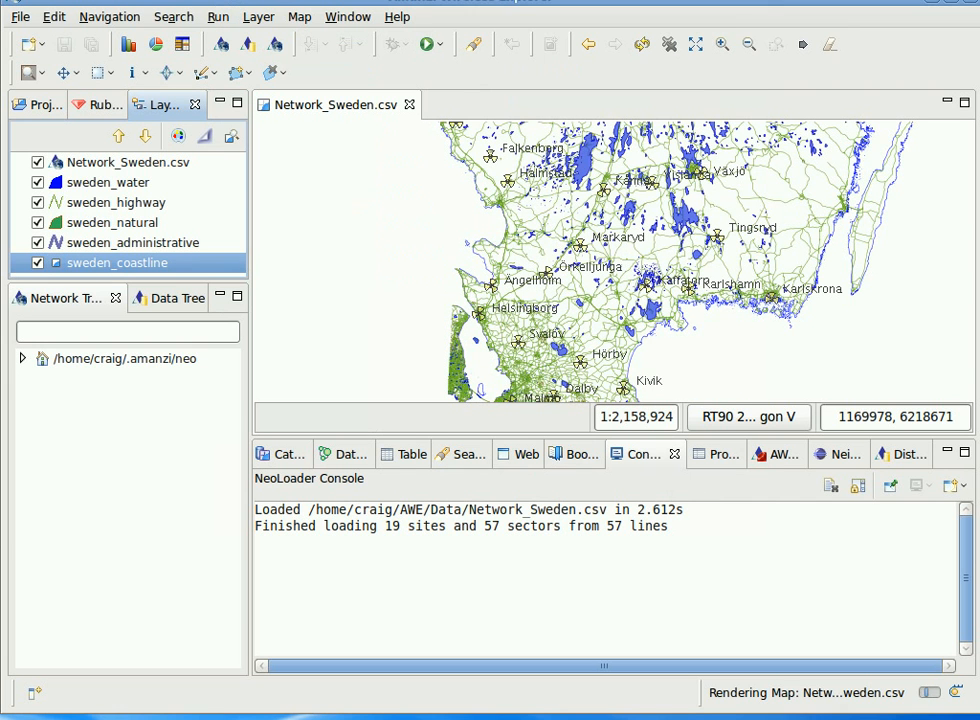
Open the sweden_highway layer's style and set its line colour to dark red.
right_click(127, 204)
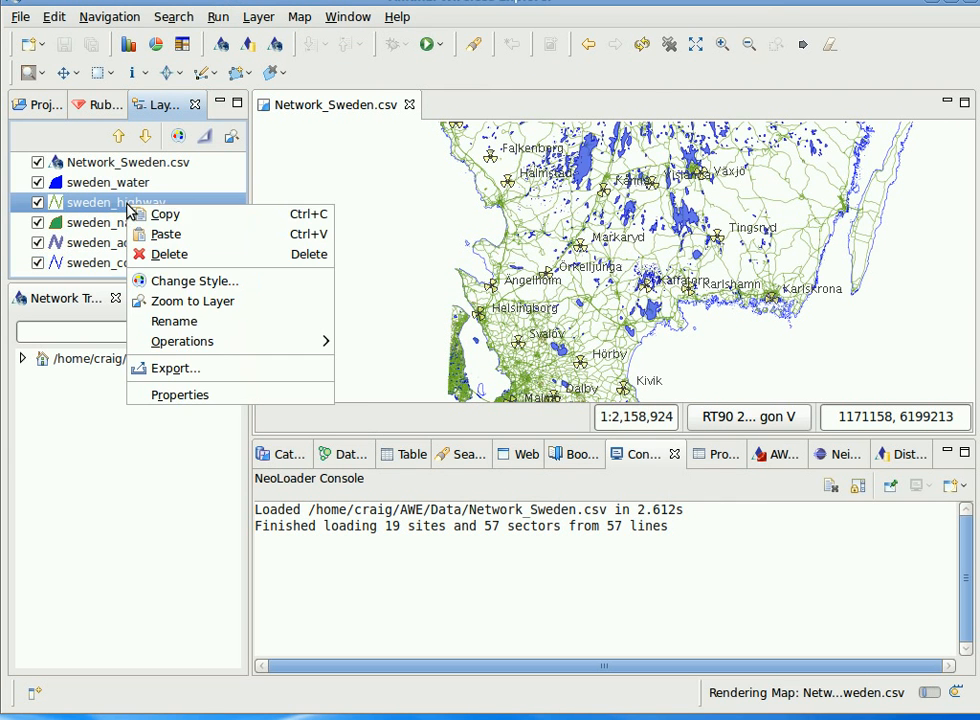
left_click(193, 281)
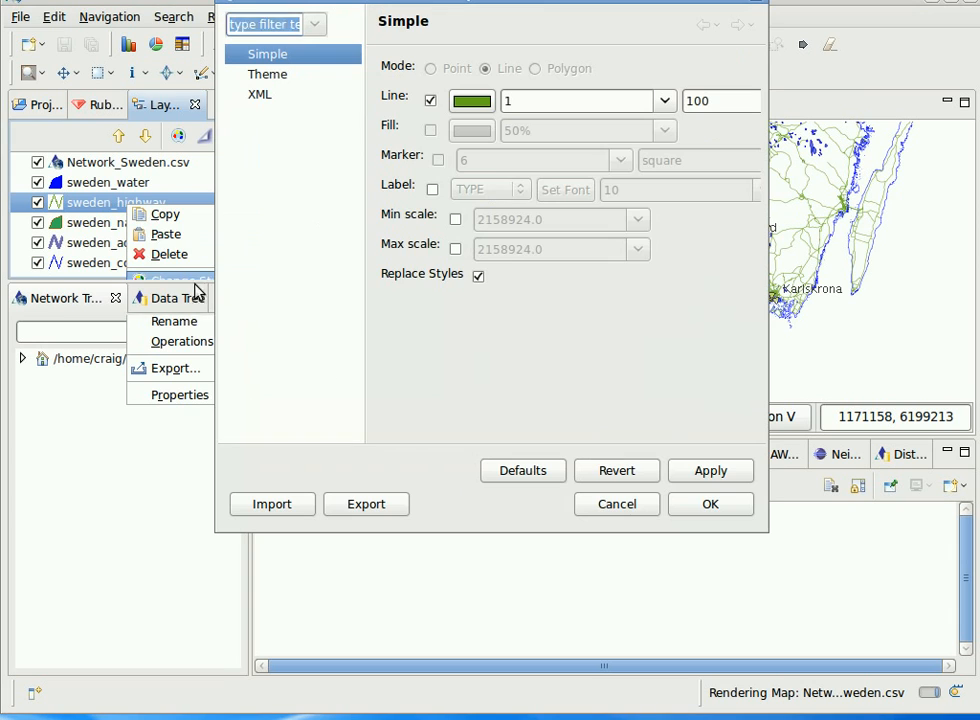
left_click(474, 104)
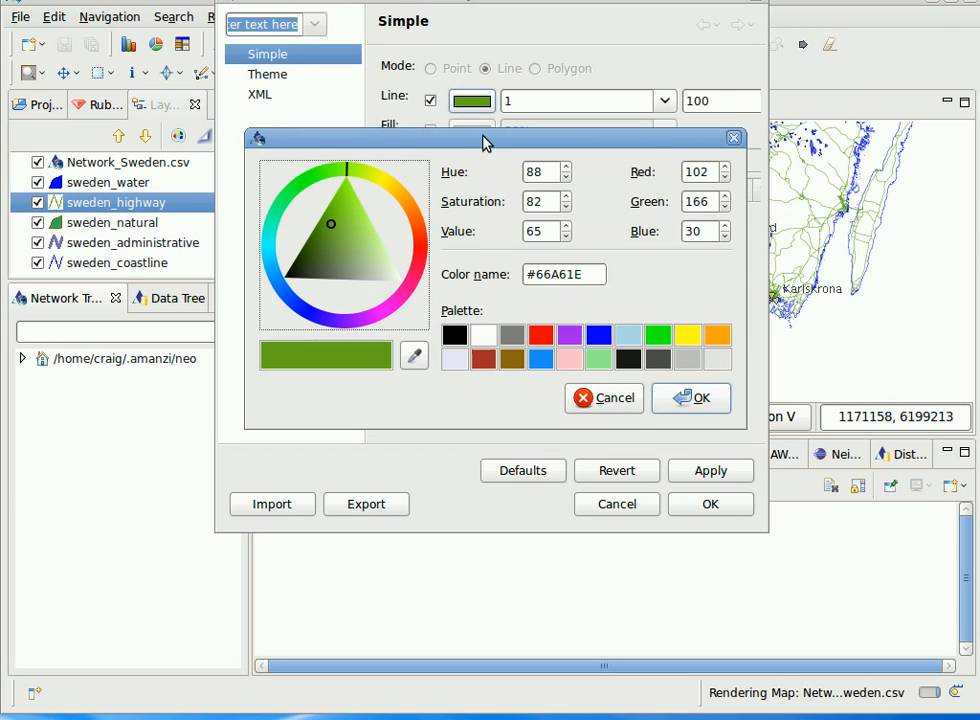
left_click(485, 359)
left_click(681, 400)
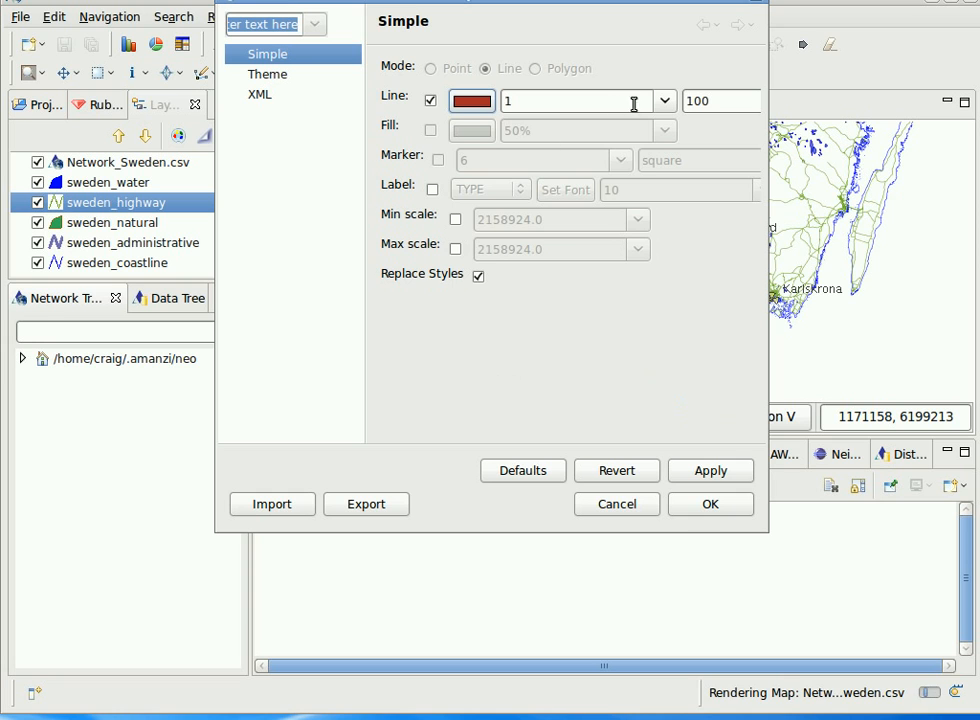
Enable the highway layer's maximum scale, set it to 200000 and confirm the style.
left_click(455, 249)
left_click_drag(575, 251, 474, 249)
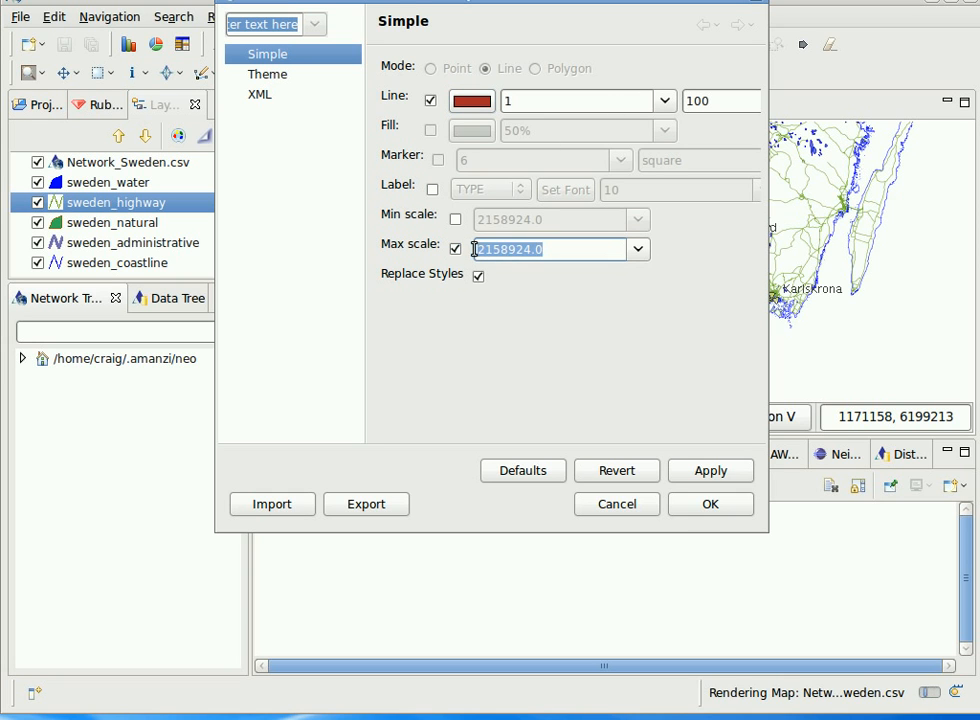
type("200000")
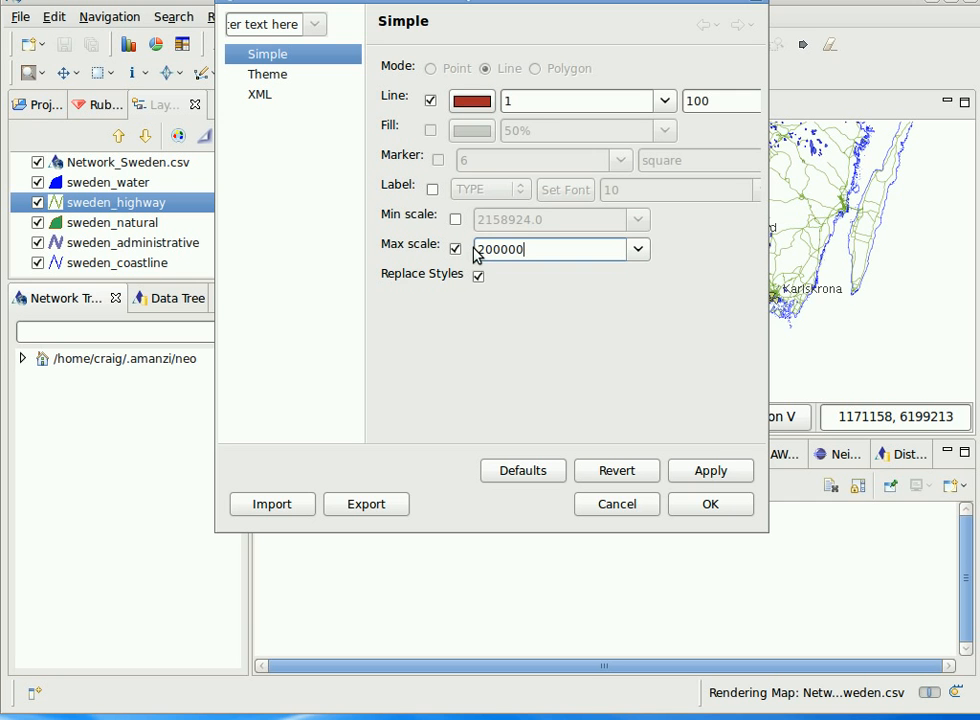
left_click(691, 506)
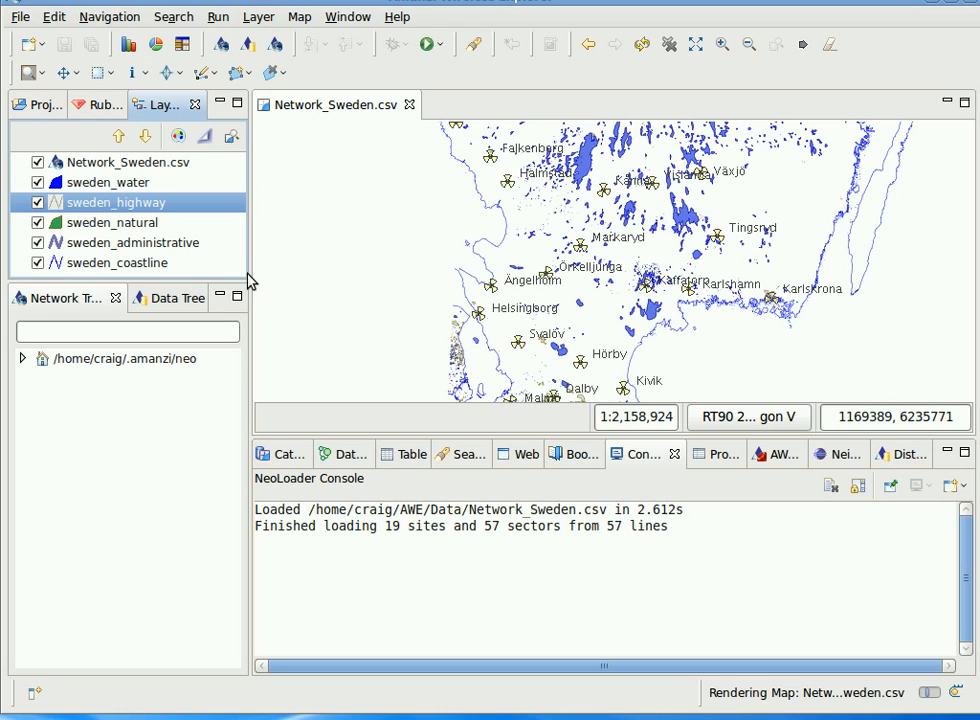
Expand the network tree through Network_Sweden.csv down to the BSC1 sites and select the network layer.
left_click(23, 360)
left_click(62, 382)
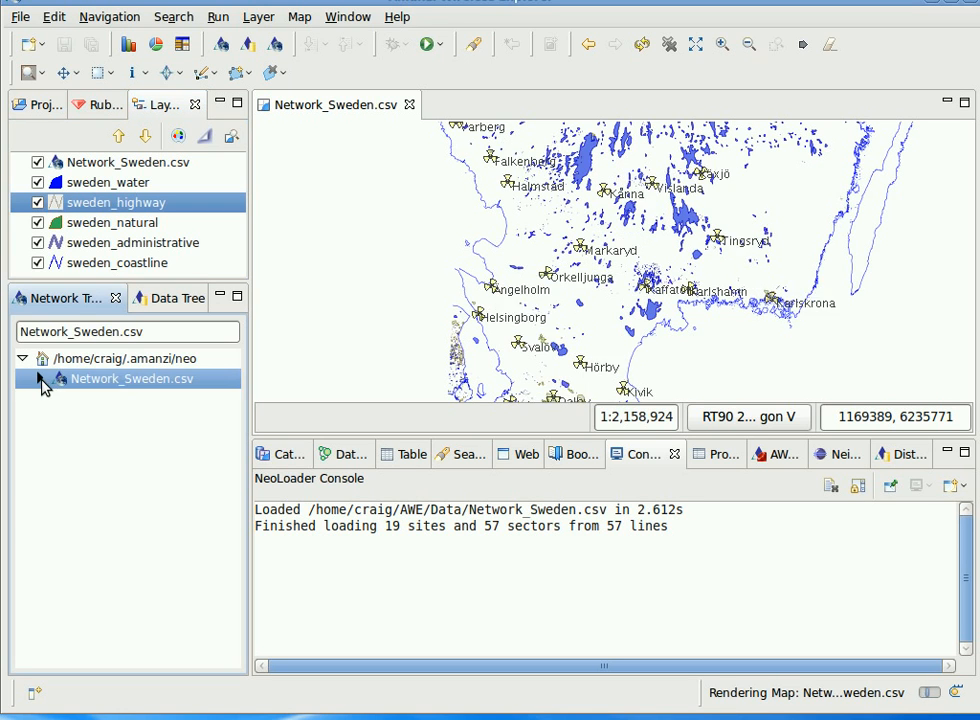
left_click(40, 379)
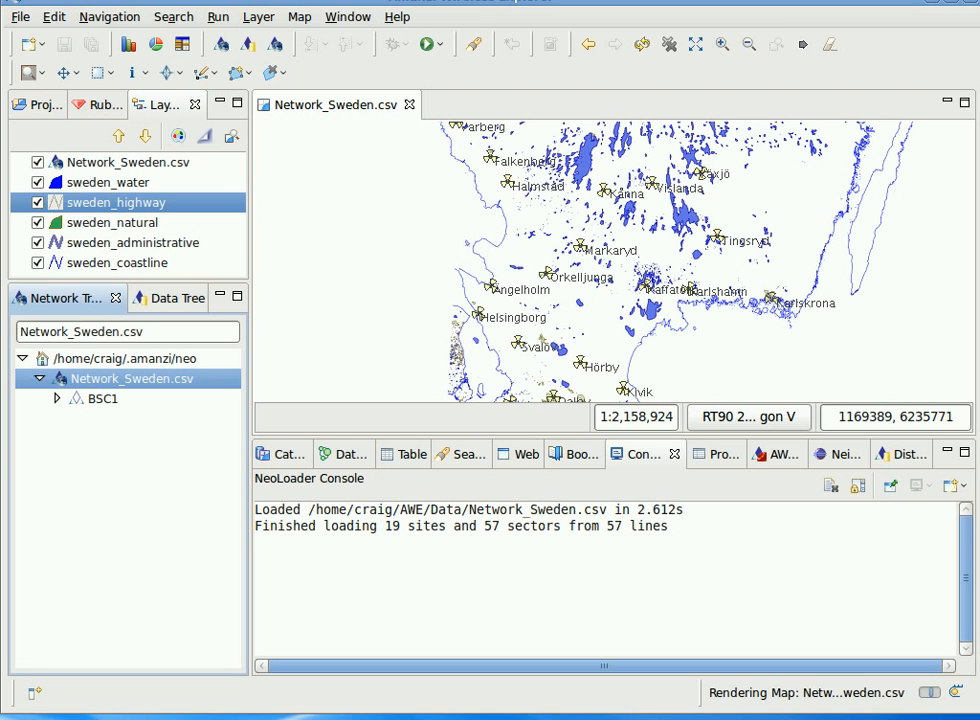
left_click(99, 168)
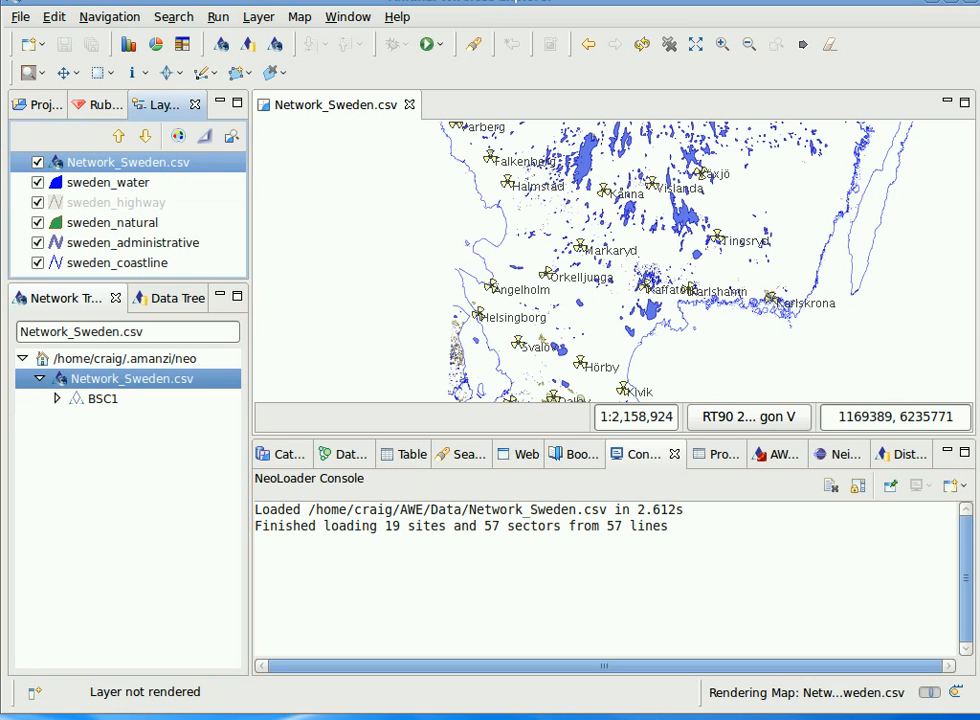
left_click(103, 399)
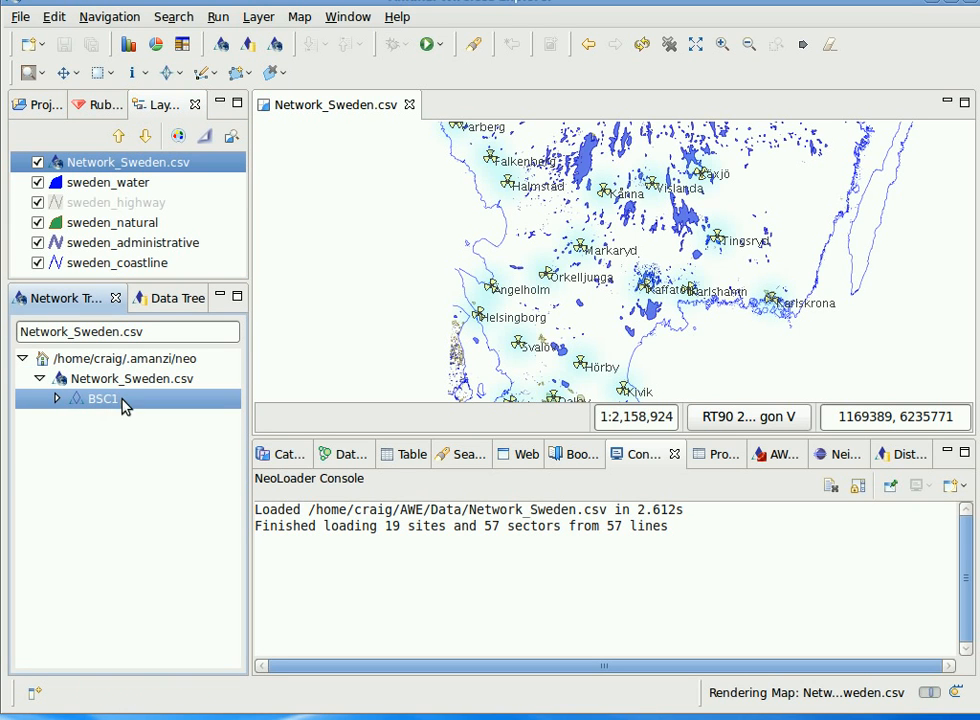
left_click(56, 398)
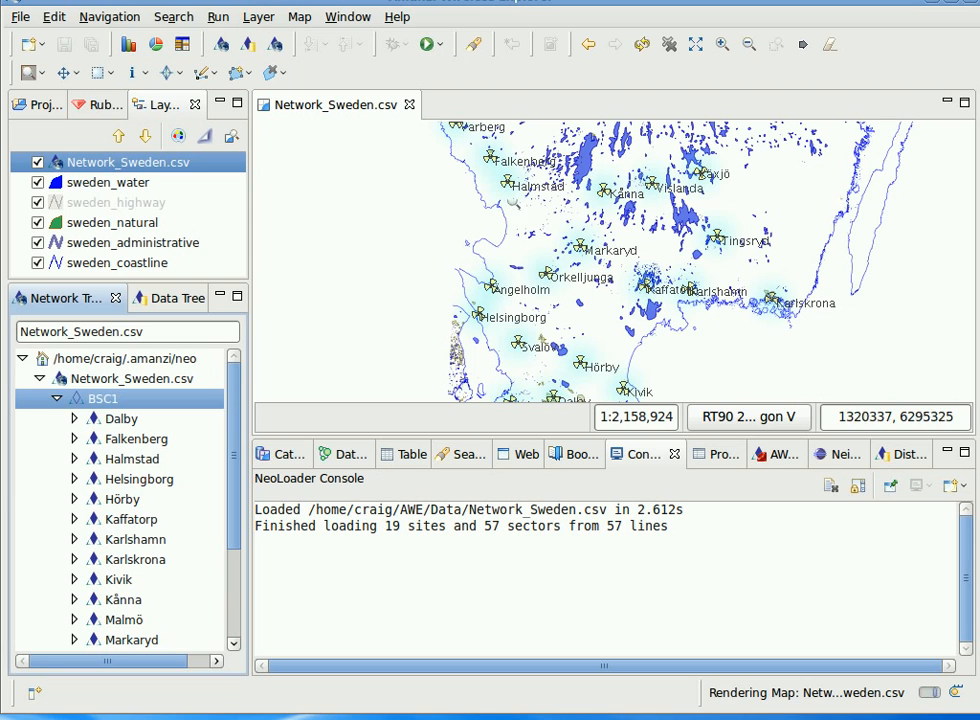
Select sites Dalby, Halmstad to Kaffatorp to highlight them on the map, then open Helsingborg in map and graph.
left_click(122, 420)
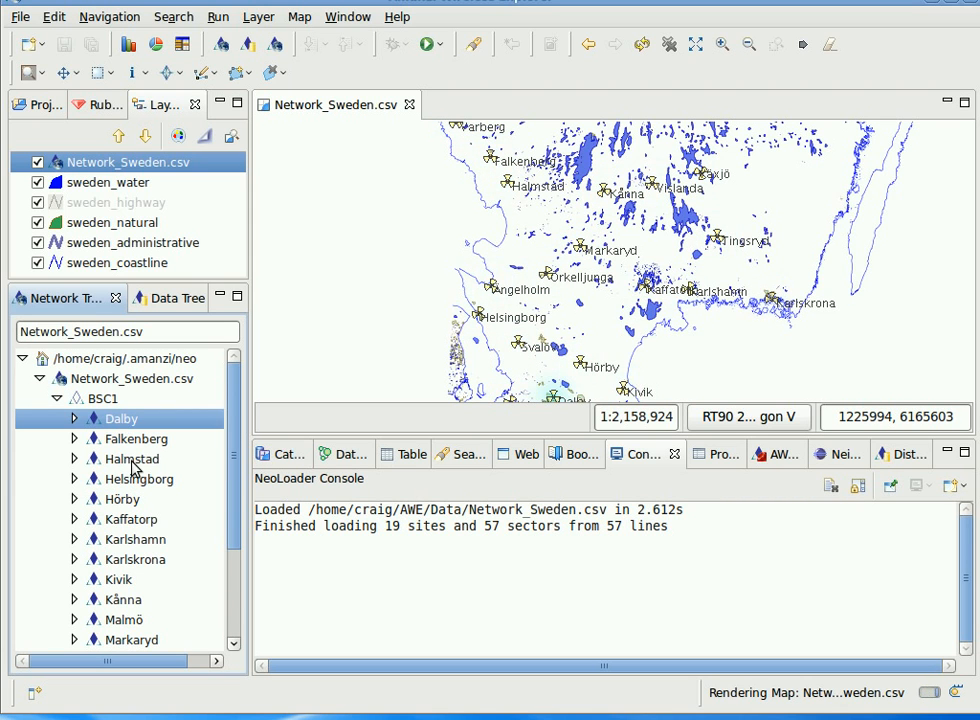
left_click(133, 462)
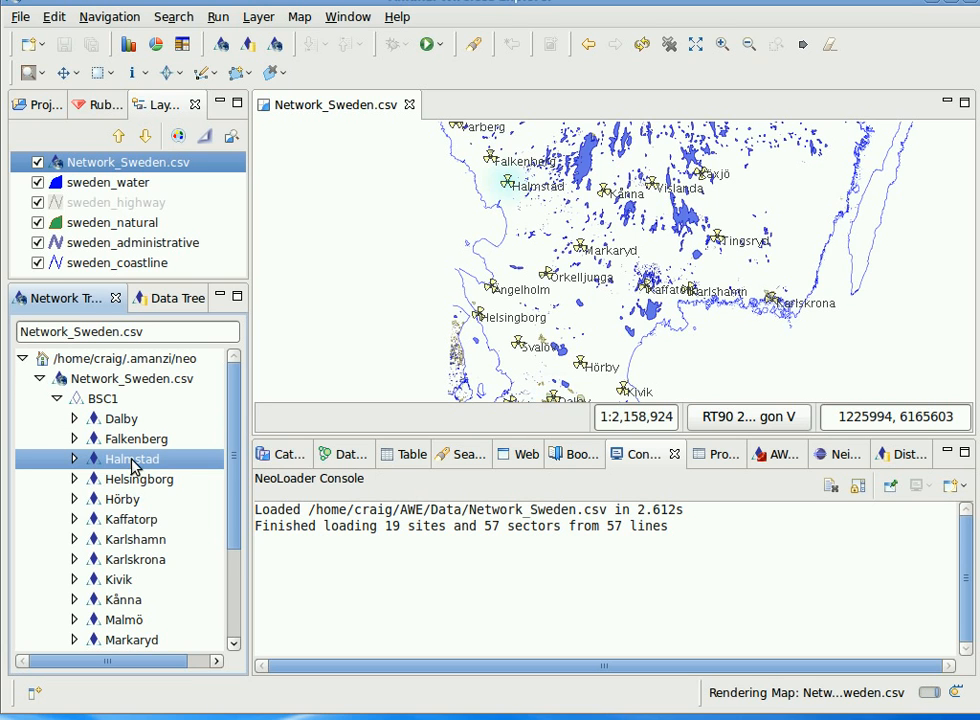
left_click(131, 522, "shift")
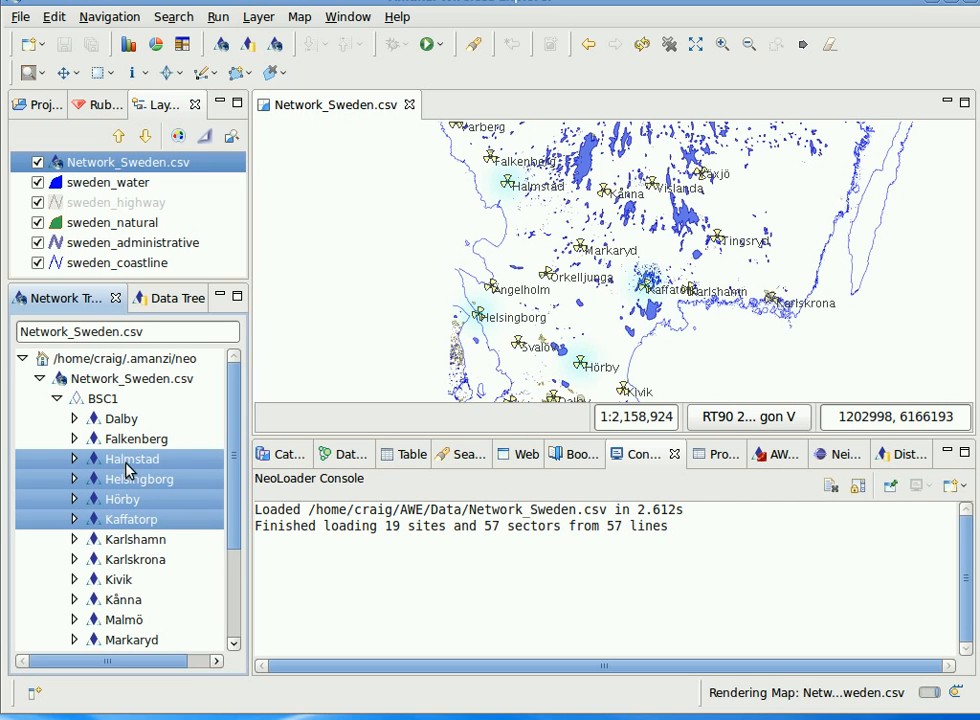
double_click(122, 480)
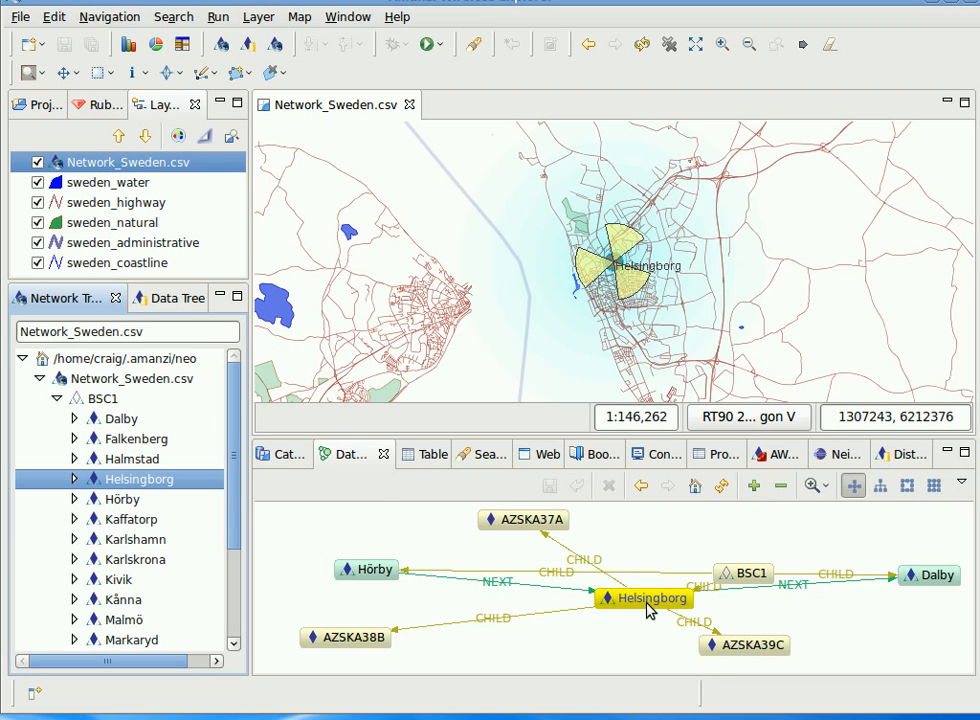
Maximise the database graph view, re-layout it and rearrange the Helsingborg site, sector and BSC1 nodes.
left_click_drag(651, 606, 583, 632)
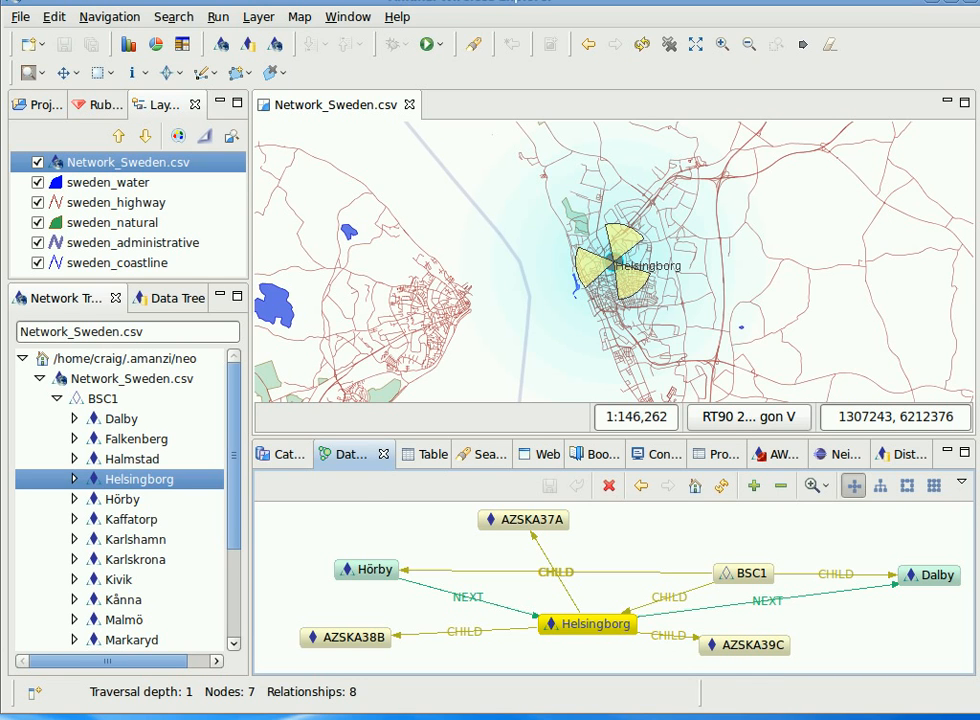
double_click(350, 463)
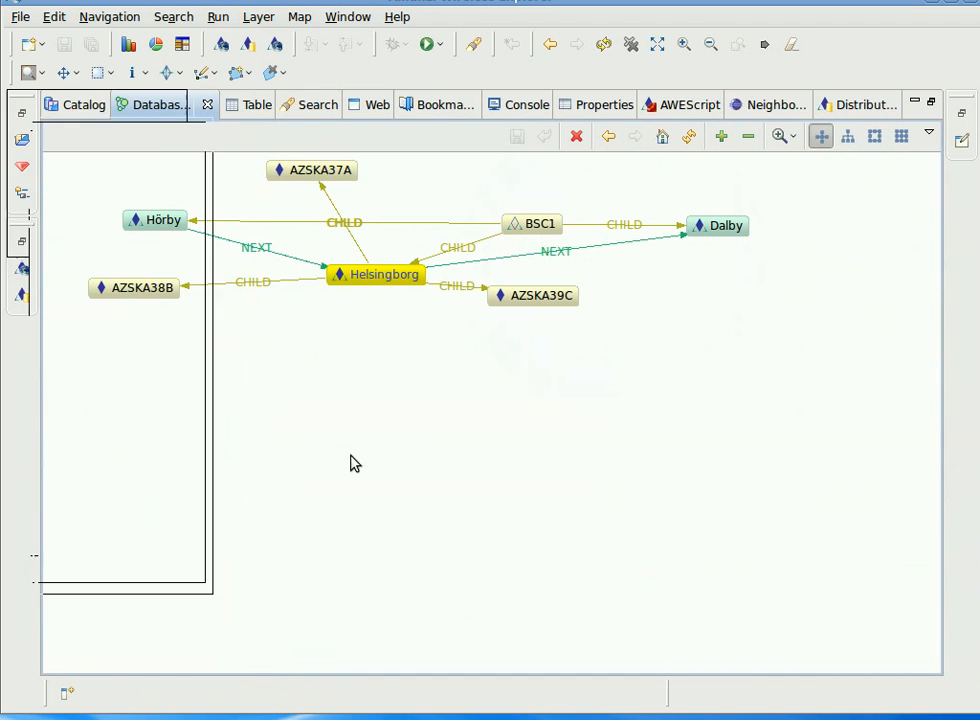
left_click(689, 137)
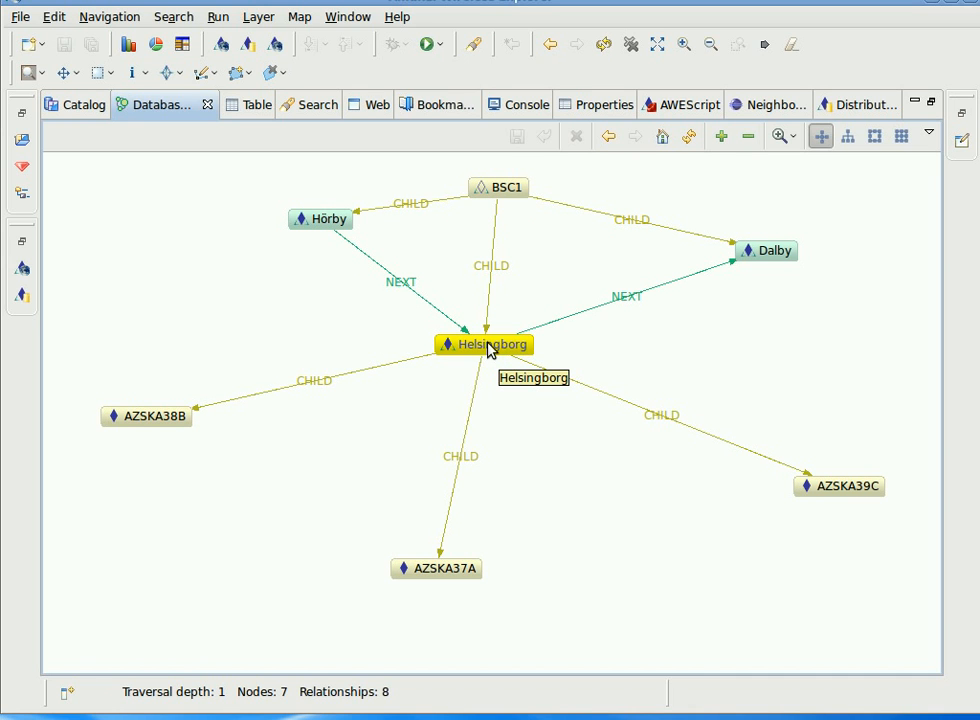
left_click_drag(172, 424, 247, 497)
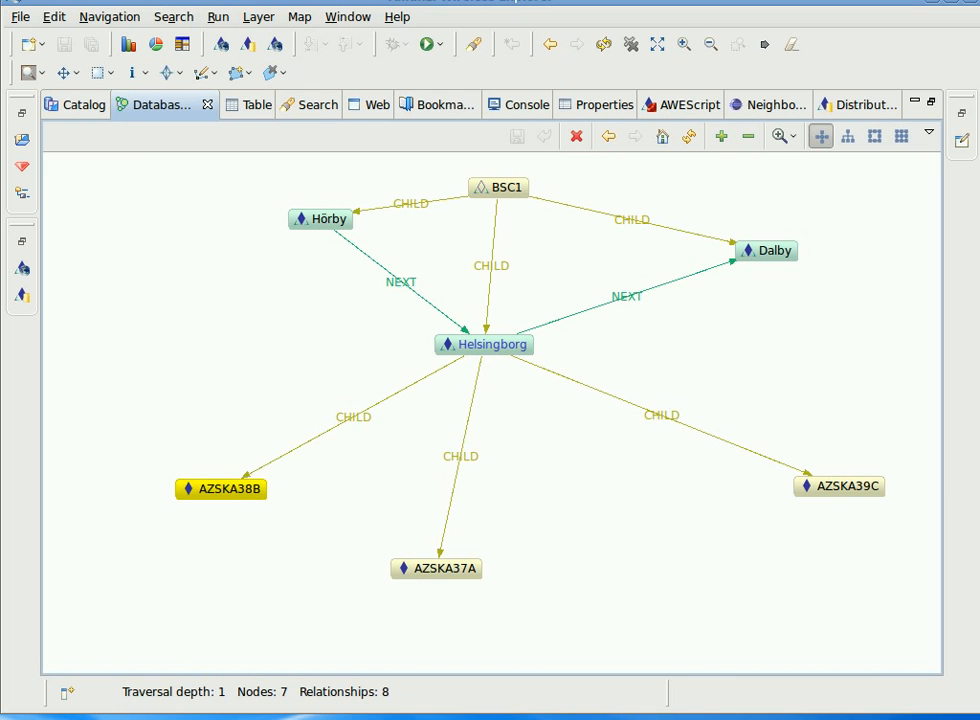
left_click_drag(421, 580, 466, 507)
left_click_drag(833, 495, 691, 510)
left_click_drag(499, 194, 484, 175)
left_click_drag(298, 221, 228, 277)
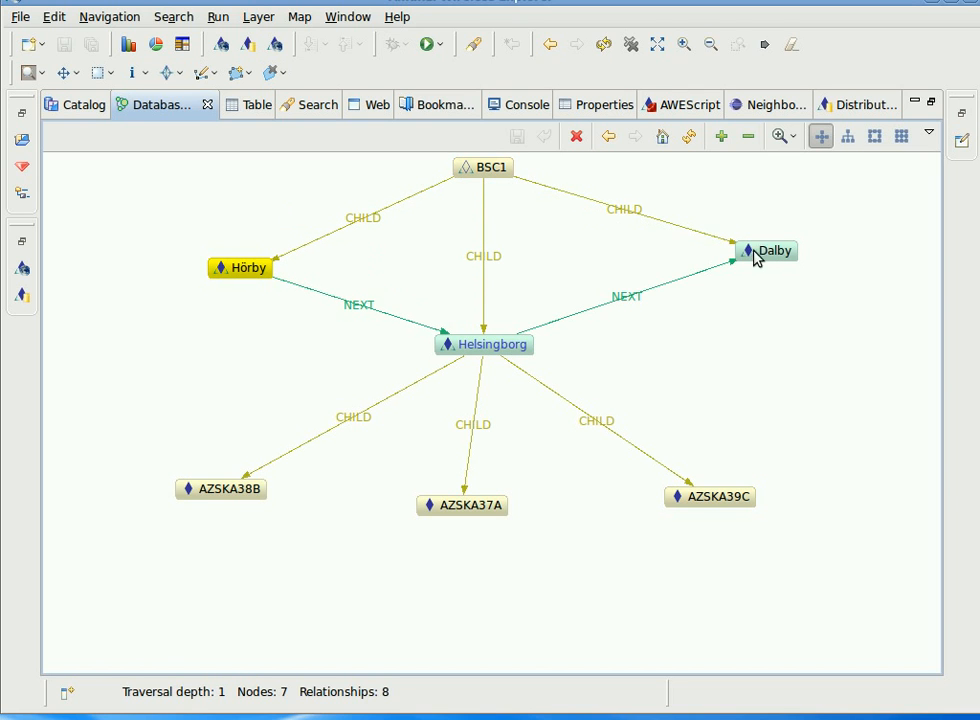
left_click_drag(764, 254, 708, 280)
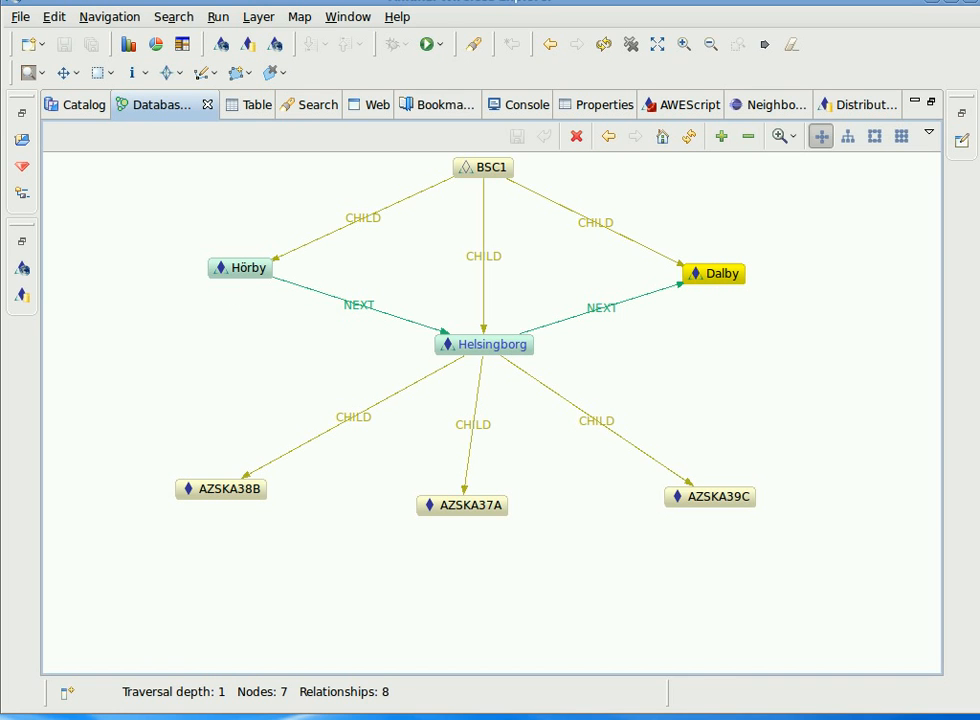
Turn on expanded node properties in the graph's view menu and rearrange the sector boxes around Helsingborg.
left_click(929, 133)
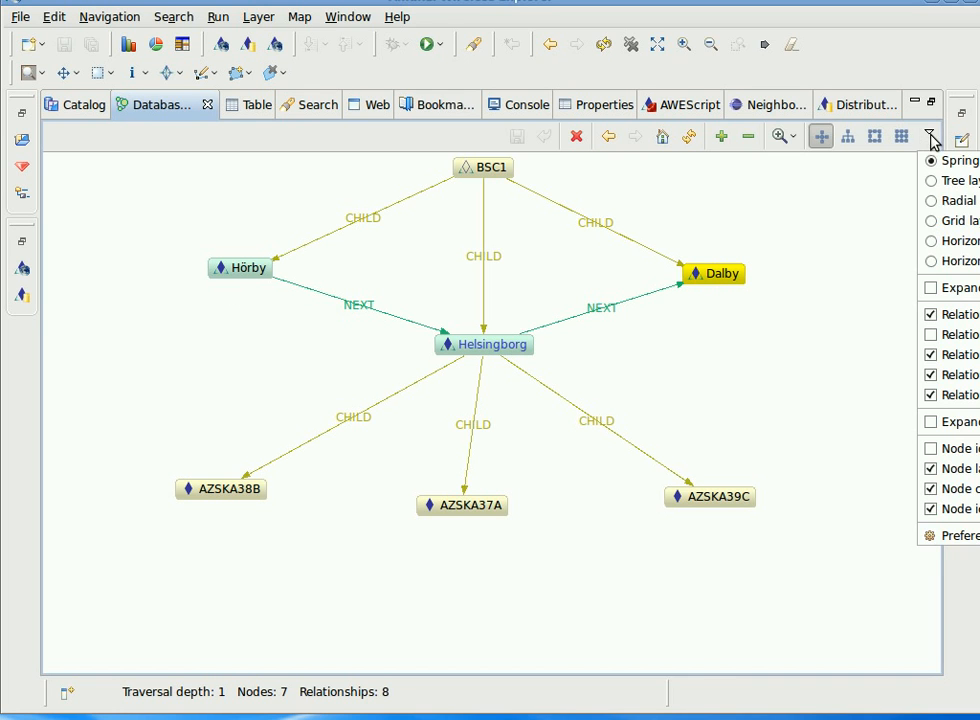
left_click(968, 424)
left_click_drag(290, 562, 227, 482)
left_click_drag(536, 591, 506, 523)
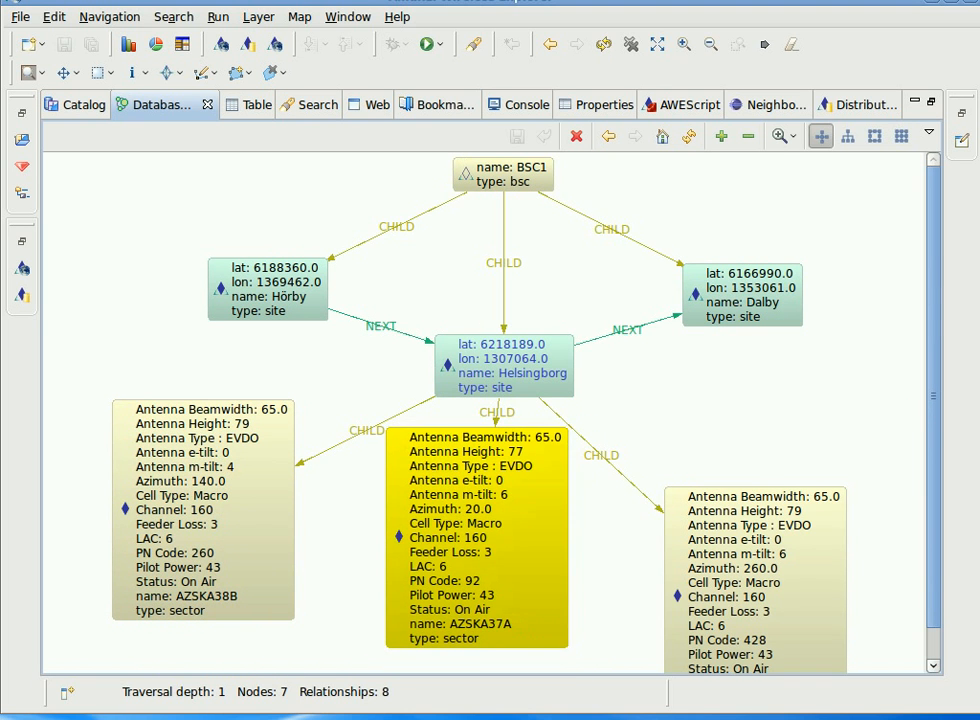
left_click_drag(745, 541, 777, 464)
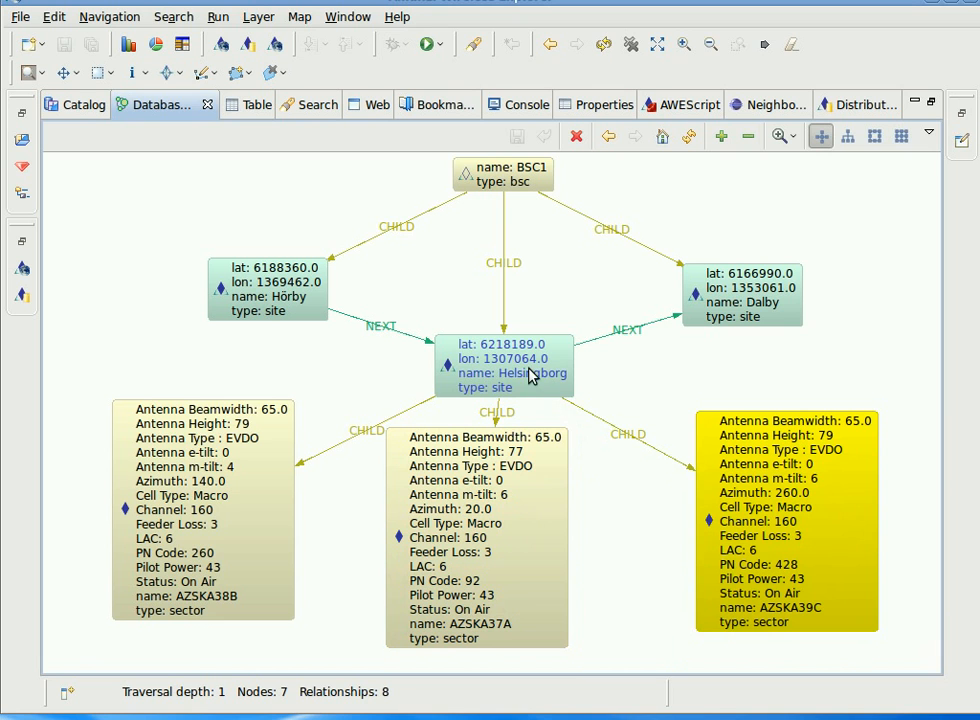
left_click_drag(505, 358, 491, 333)
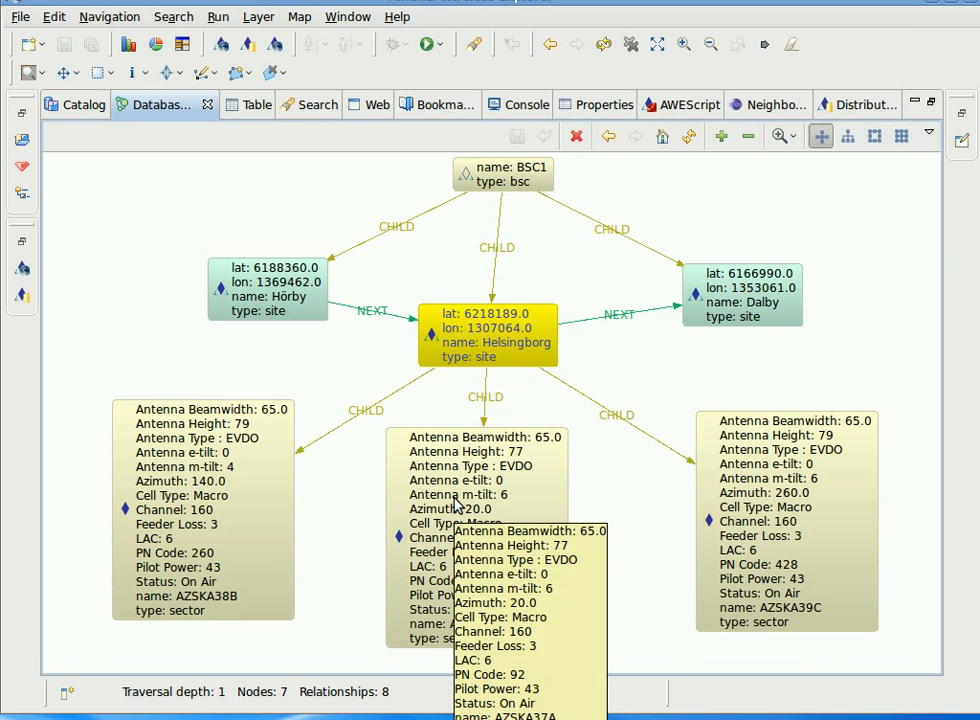
left_click_drag(478, 477, 488, 480)
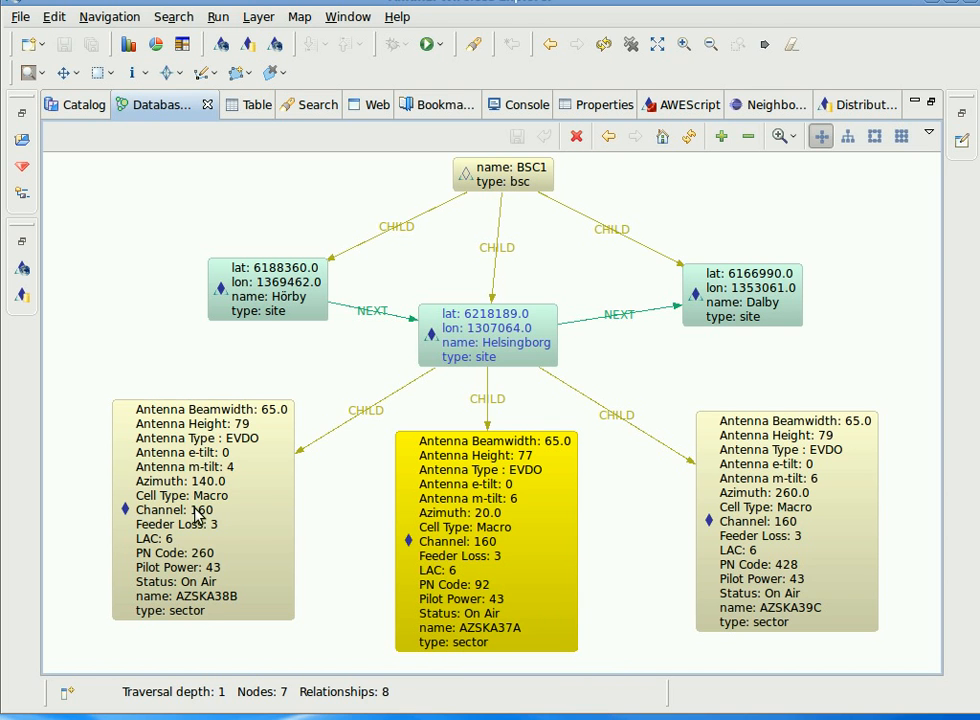
left_click_drag(201, 510, 183, 479)
left_click_drag(781, 521, 770, 490)
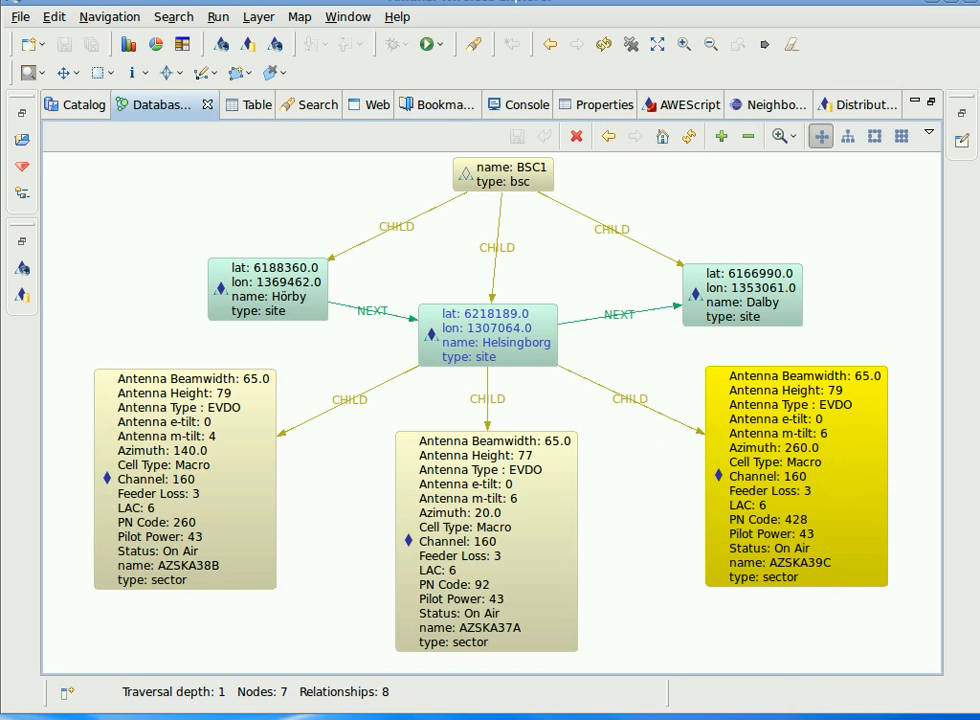
left_click(480, 550)
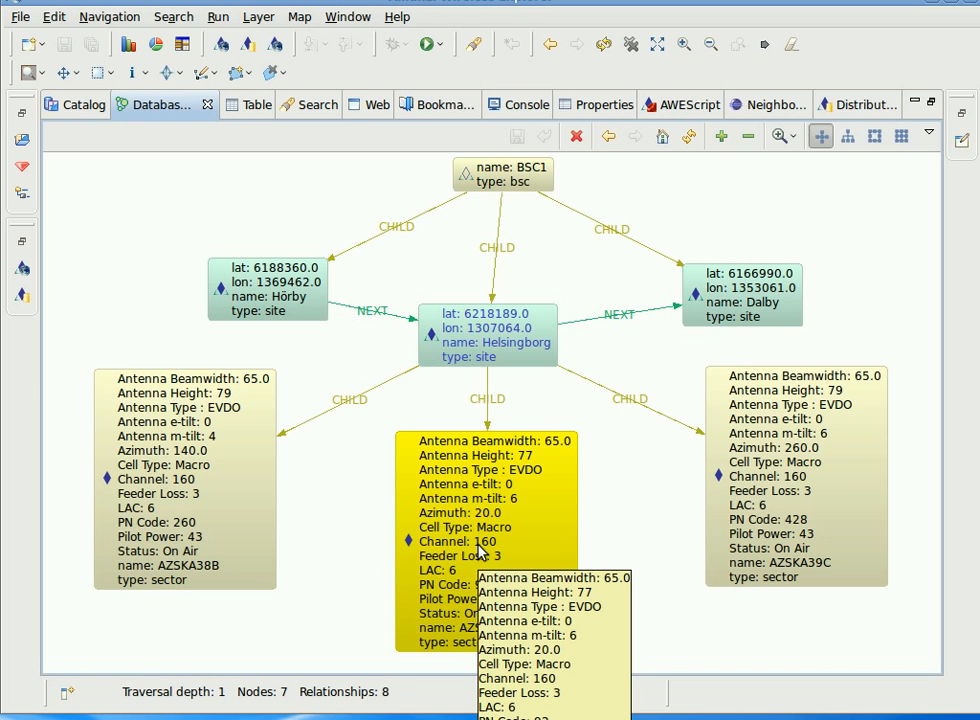
Restore the database graph view and open the properties of Helsingborg's sector AZSKA37A.
double_click(165, 106)
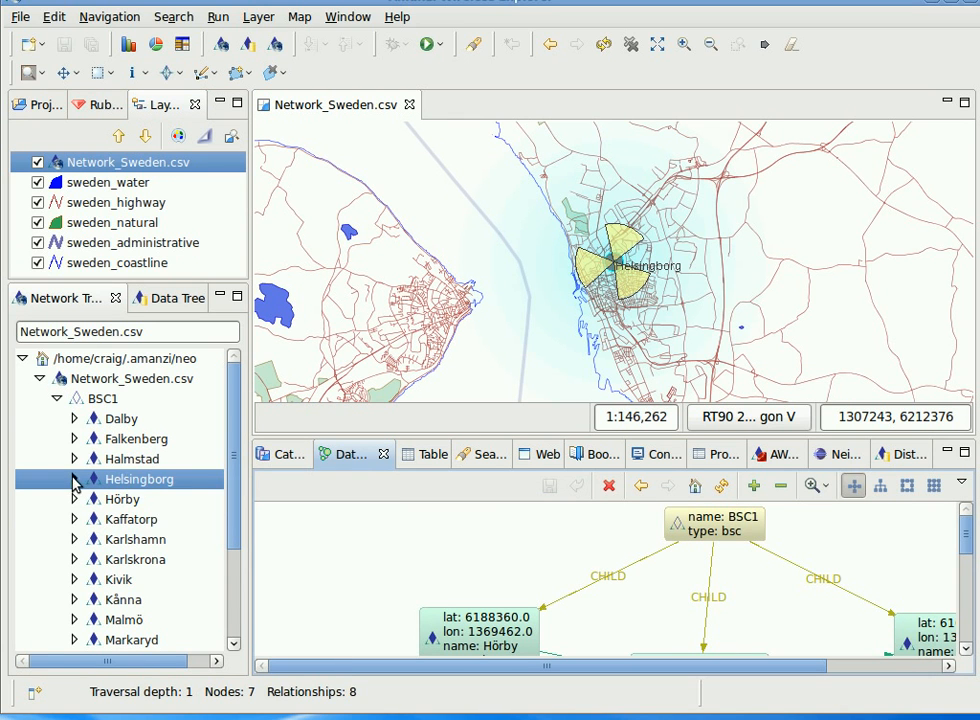
left_click(75, 479)
left_click(136, 500)
right_click(136, 500)
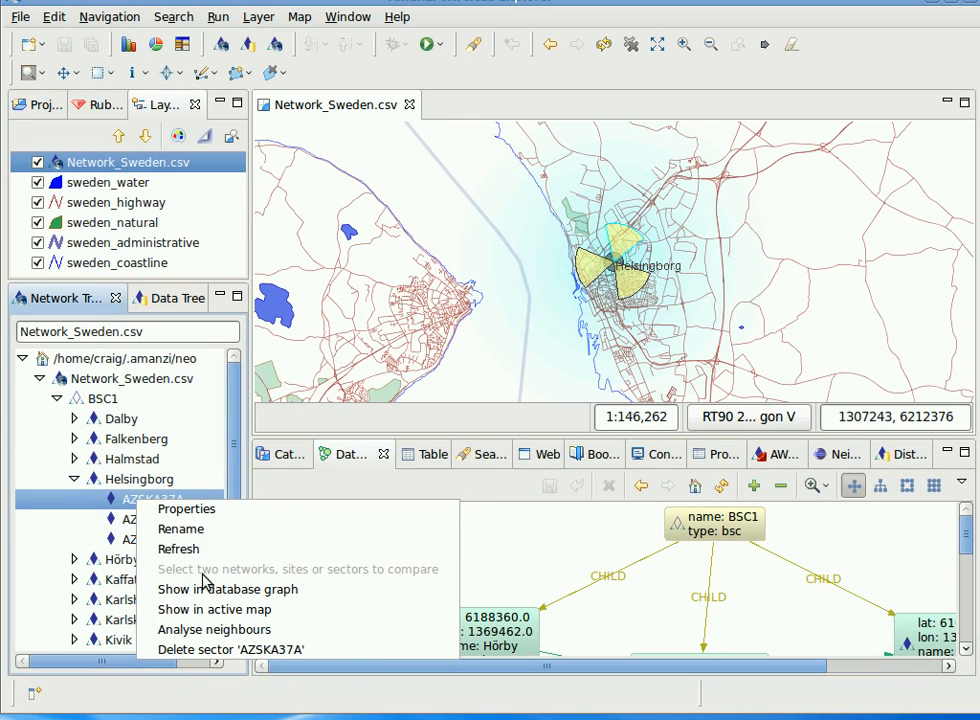
left_click(189, 510)
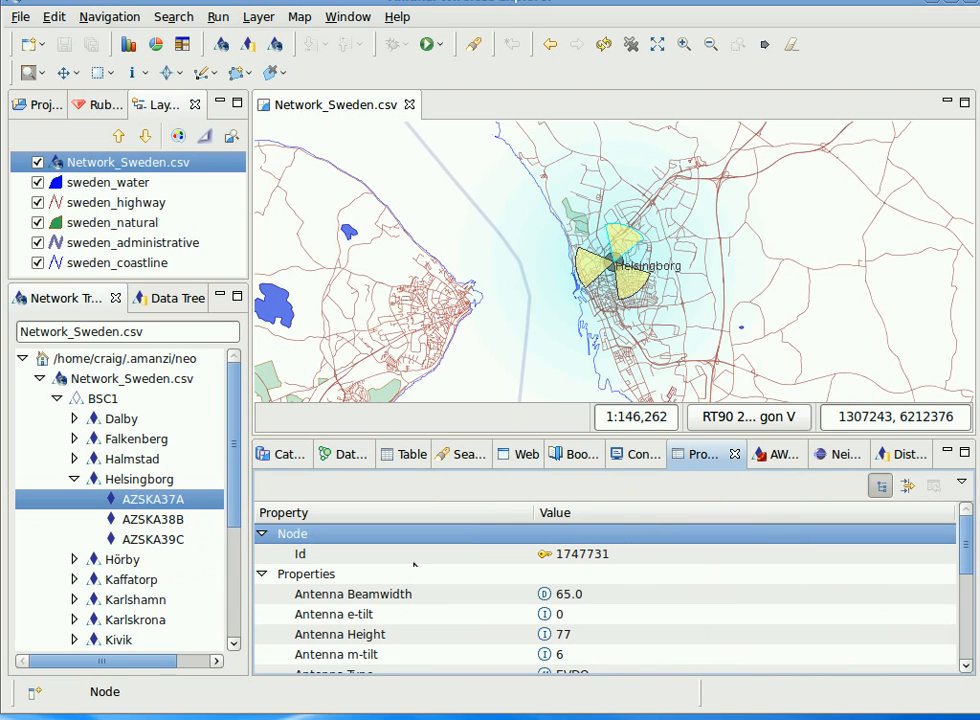
Change sector AZSKA37A's Antenna Beamwidth to 100 and then back to 65.
left_click(600, 594)
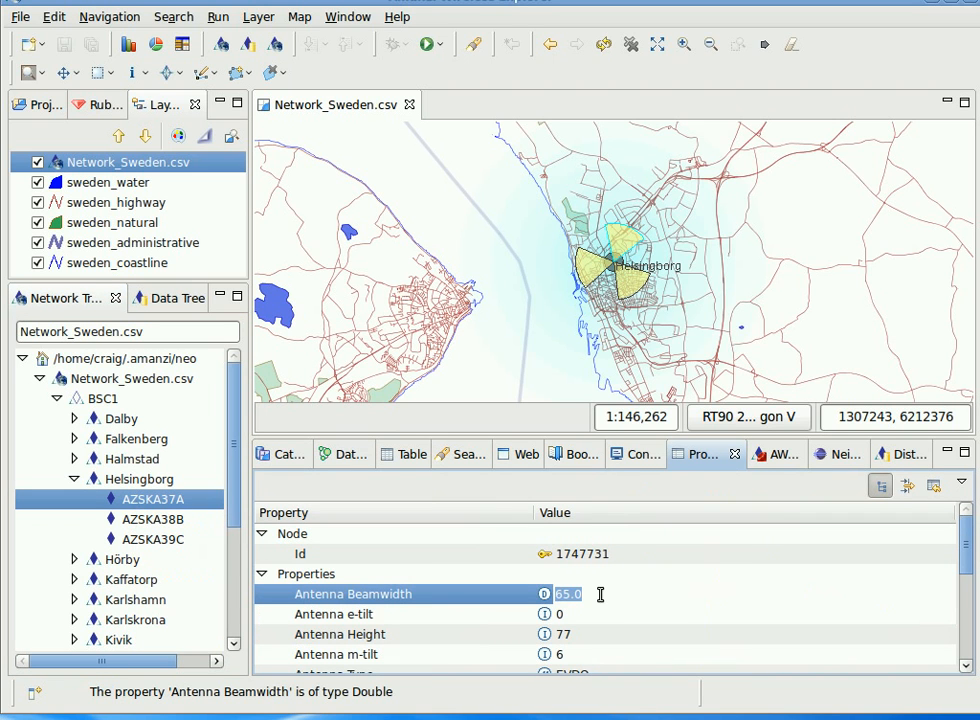
type("100")
key("Return")
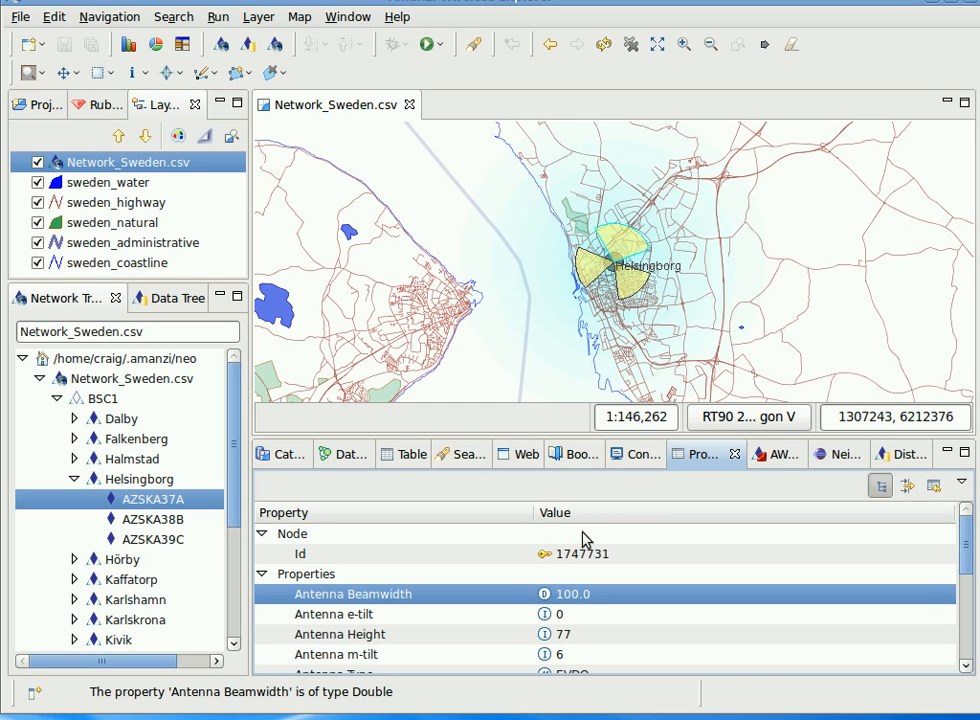
left_click(605, 596)
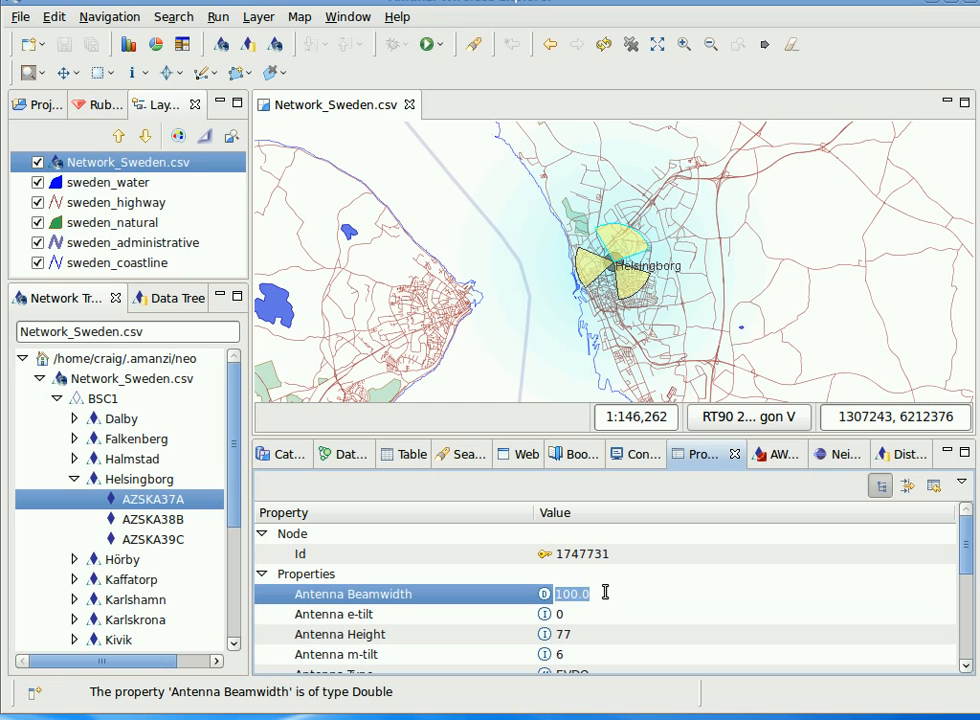
type("65")
key("Return")
Change sector AZSKA37A's Azimuth to 200 and then back to 20.
scroll(632, 606, "down", 1)
scroll(632, 606, "down", 1)
left_click(606, 585)
type("200")
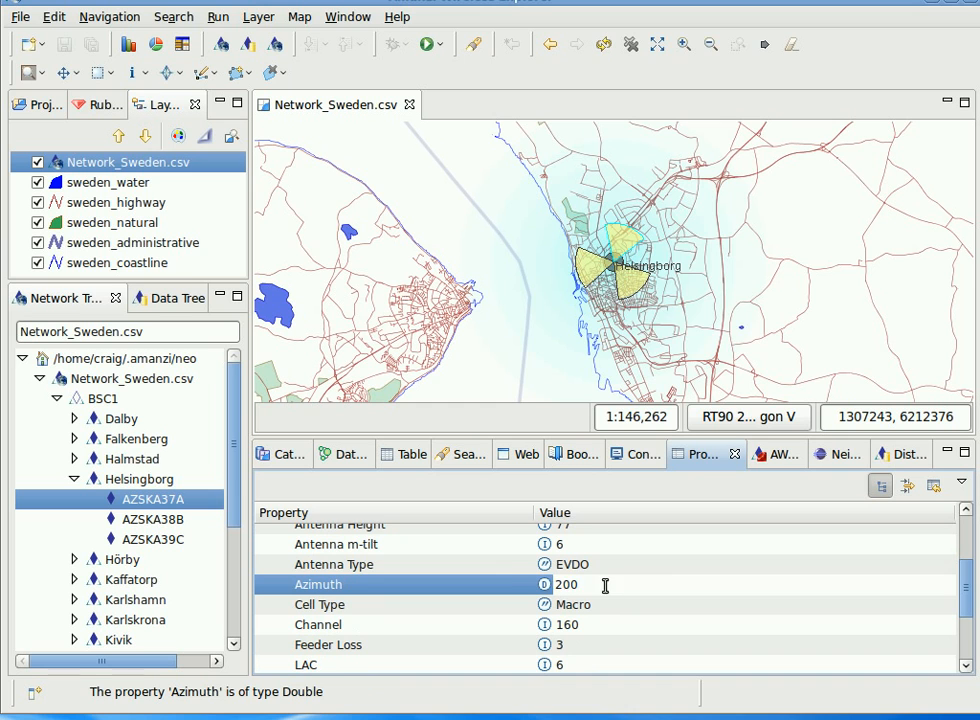
key("Return")
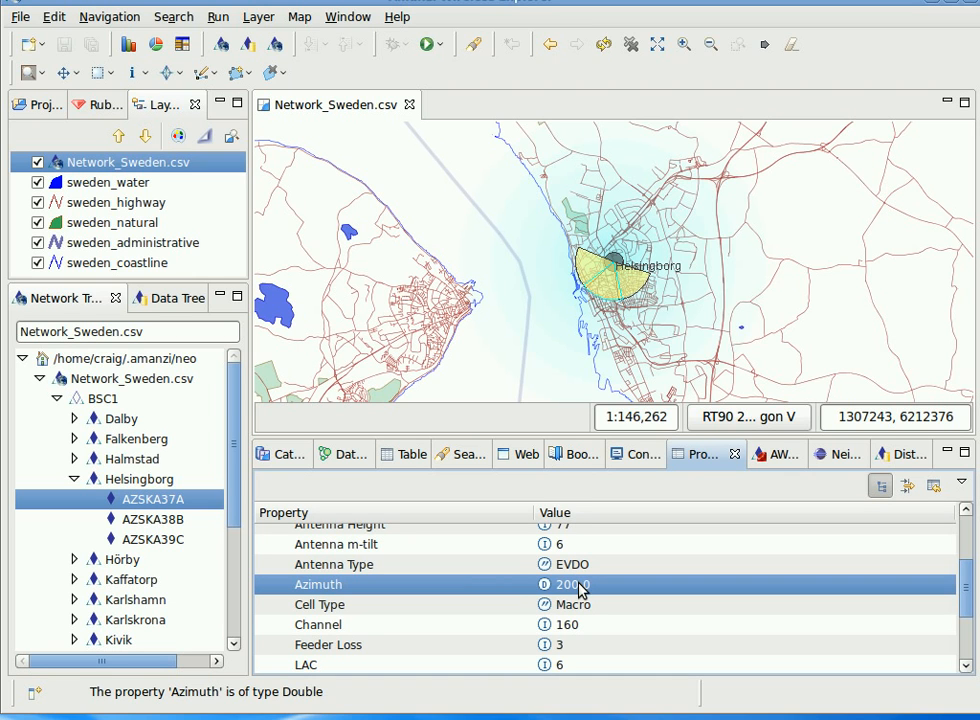
left_click(545, 580)
type("20")
key("Return")
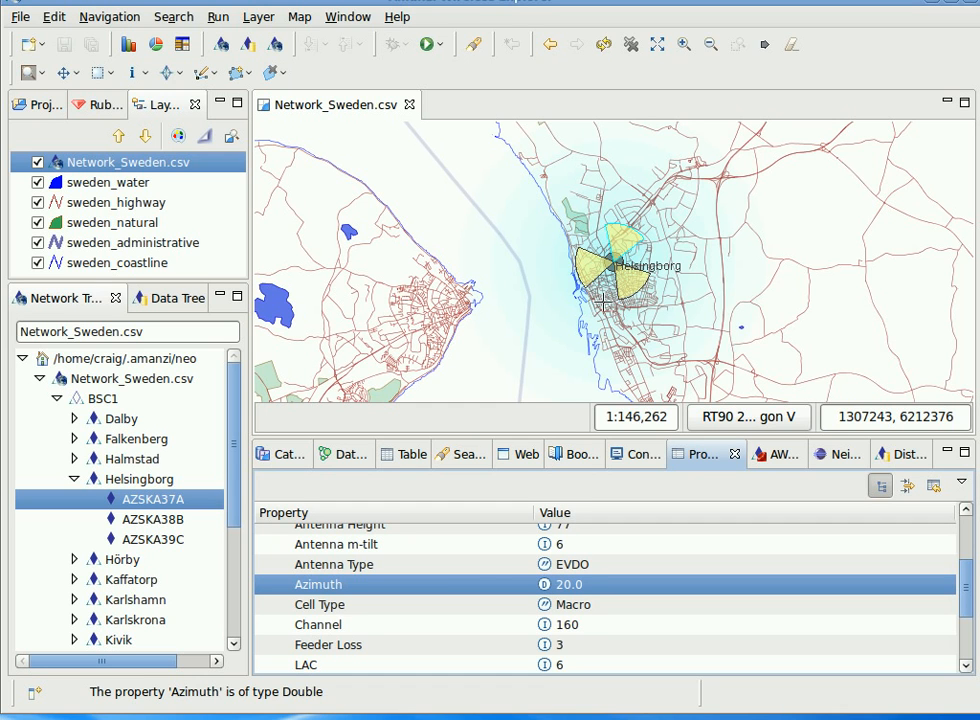
Zoom the map out over southern Sweden and open the Network_Sweden.csv layer's properties.
scroll(645, 232, "down", 5)
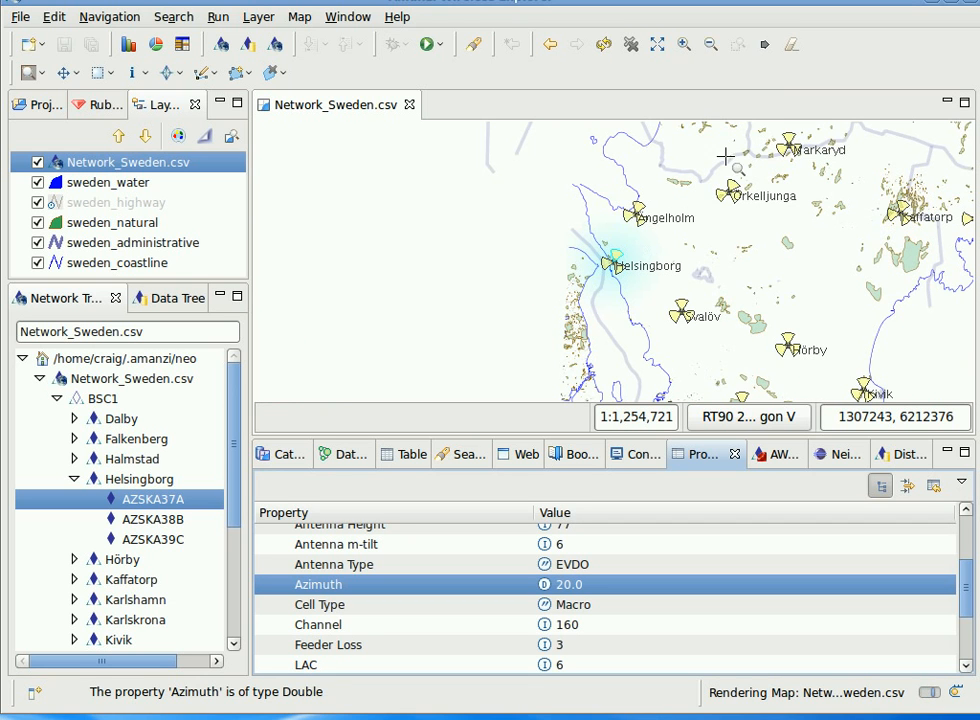
right_click(106, 167)
left_click(147, 265)
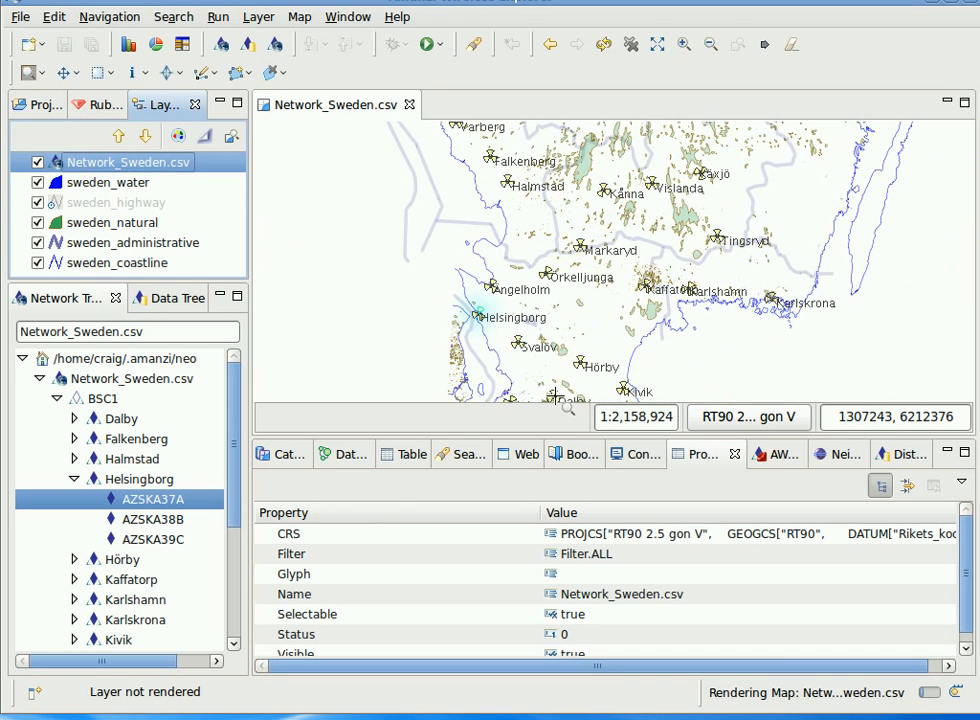
Show the Azimuth distribution chart for the Network_Sweden data in the Distribution view.
left_click(898, 461)
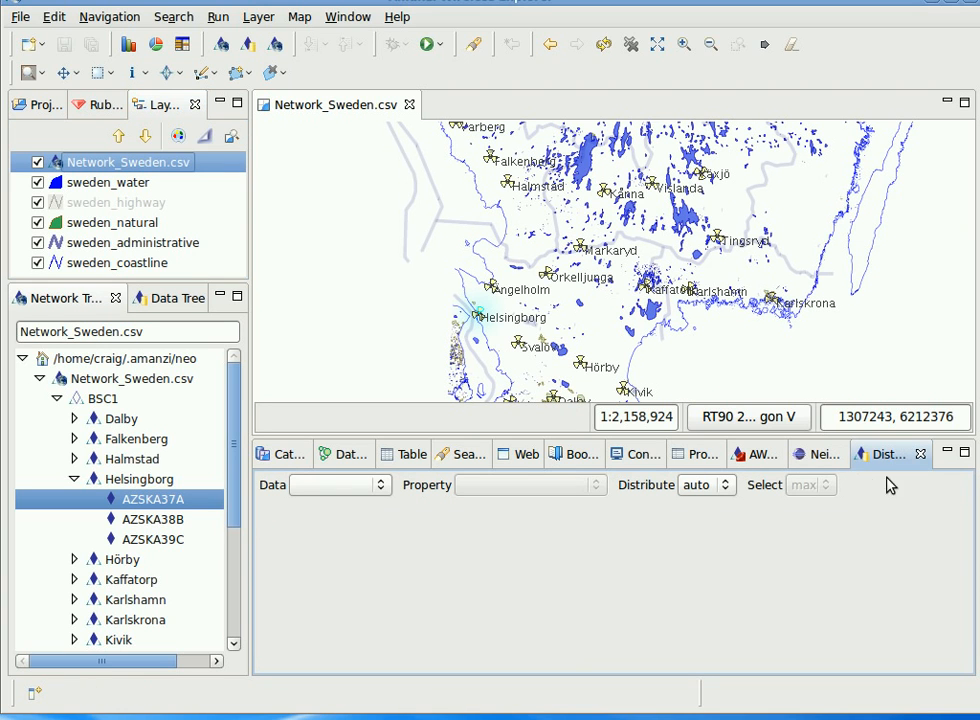
left_click(343, 487)
left_click(354, 484)
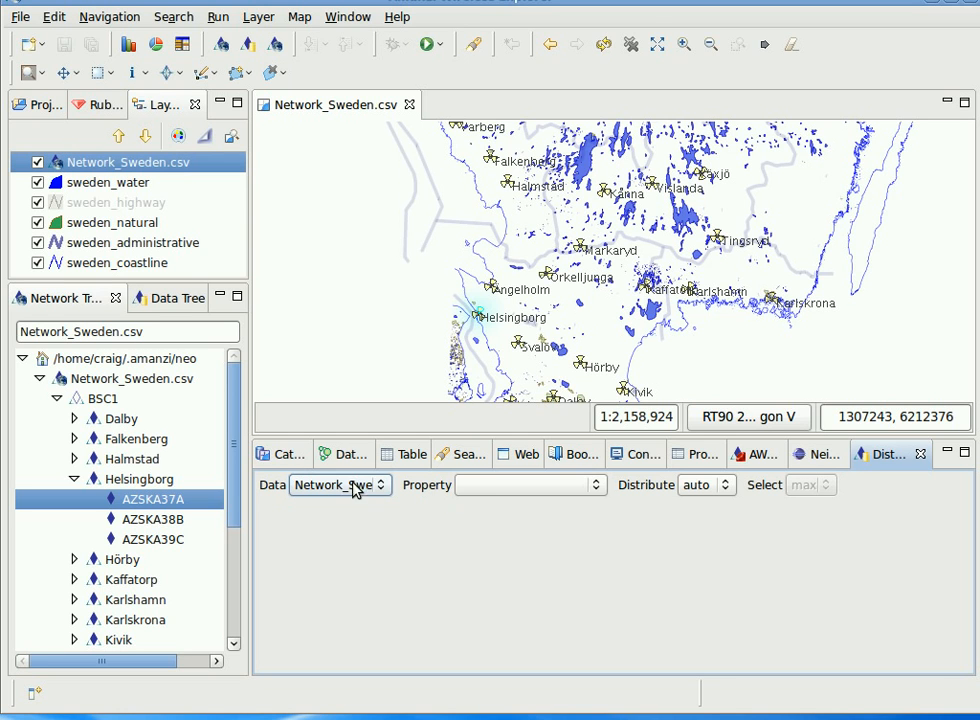
left_click(507, 487)
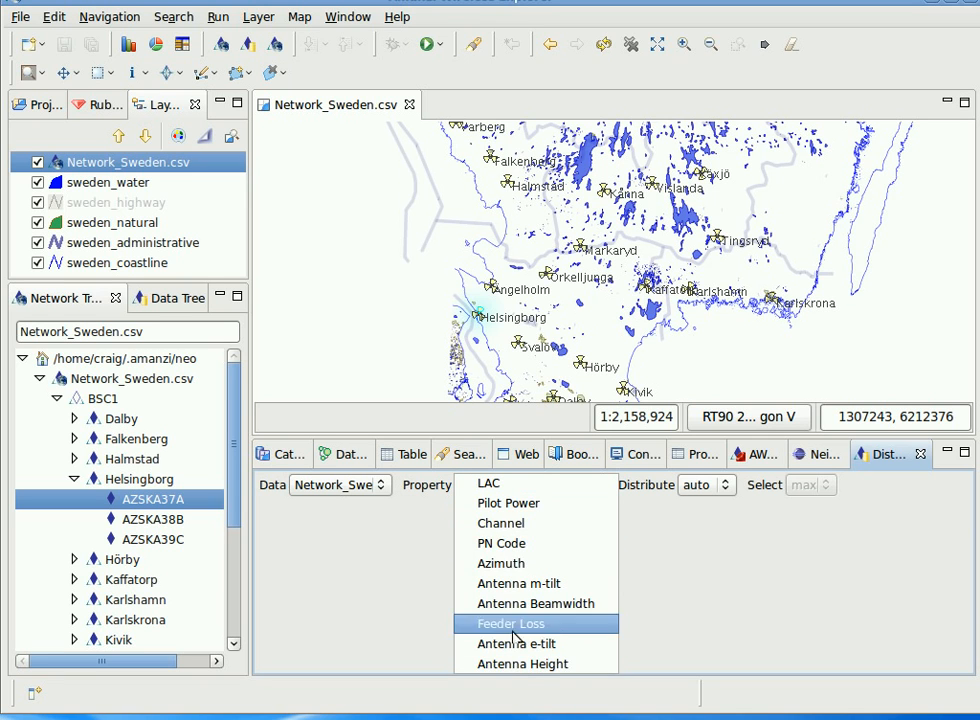
left_click(508, 564)
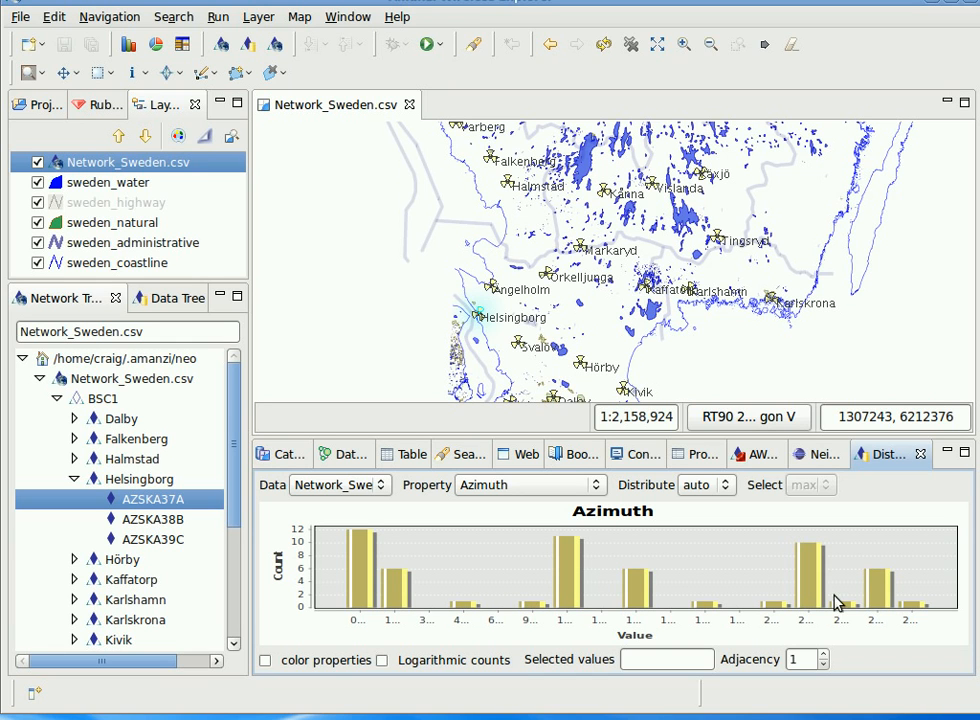
Select different azimuth bars in the histogram and refresh the map to highlight the matching sectors.
left_click(570, 567)
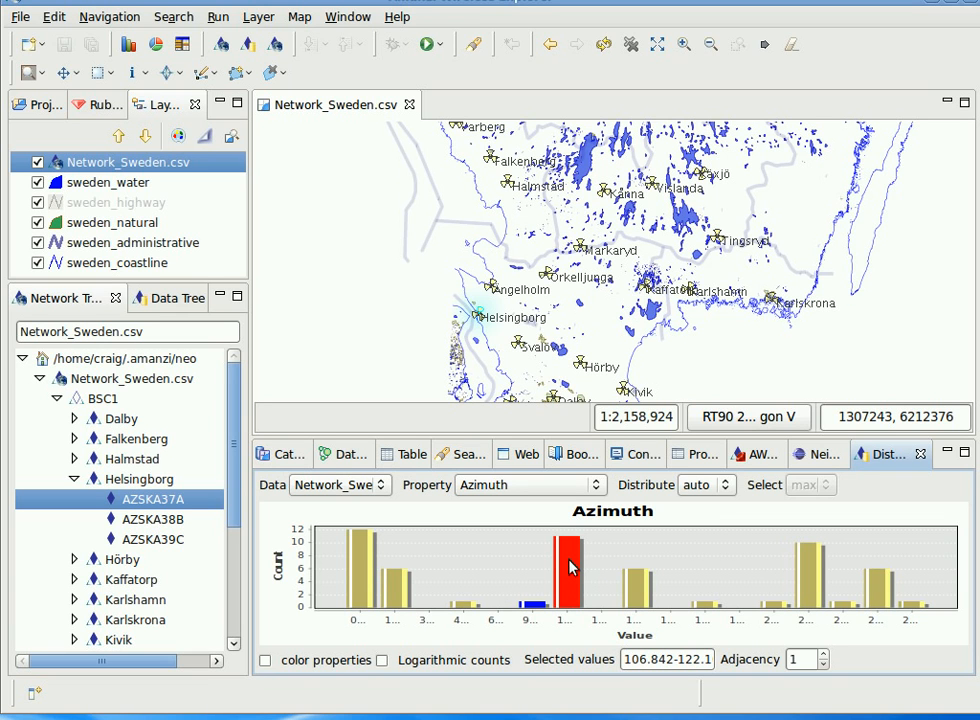
left_click(636, 585)
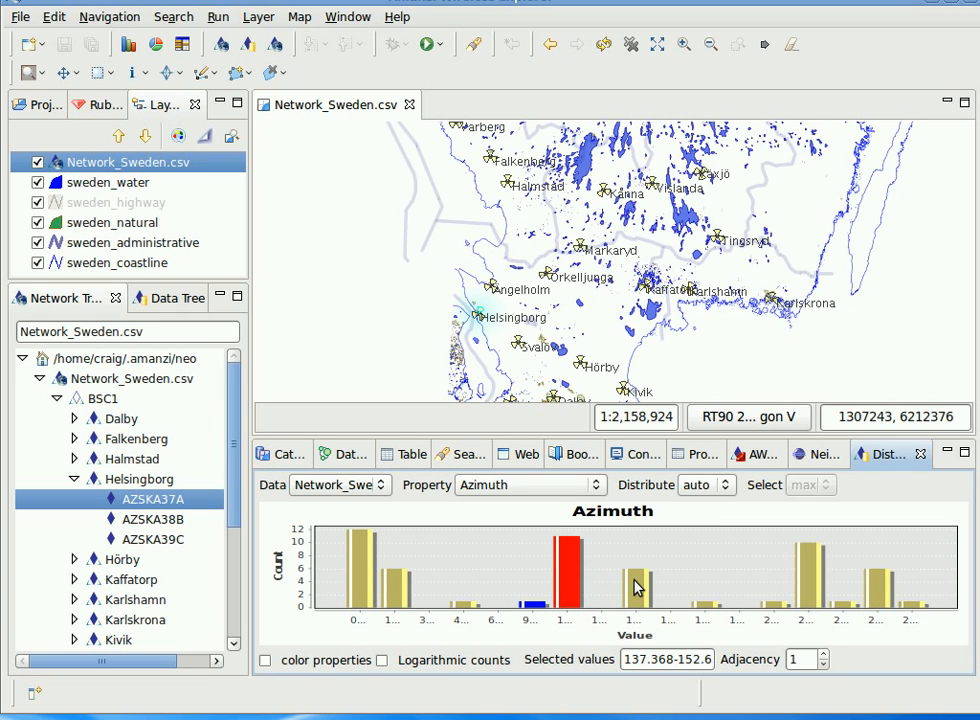
left_click(573, 565)
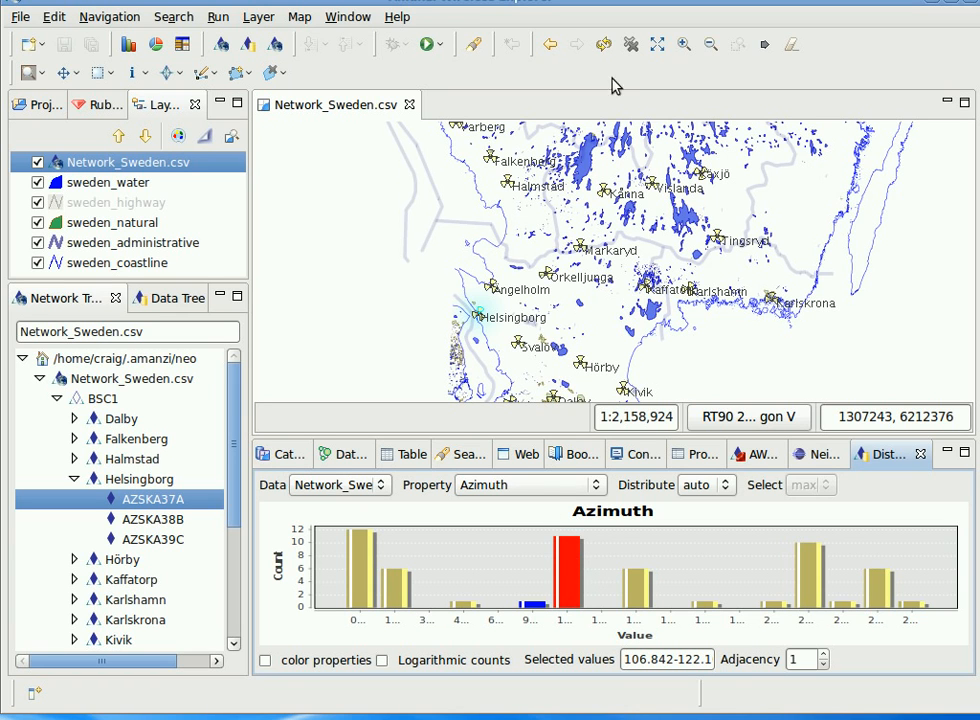
left_click(603, 44)
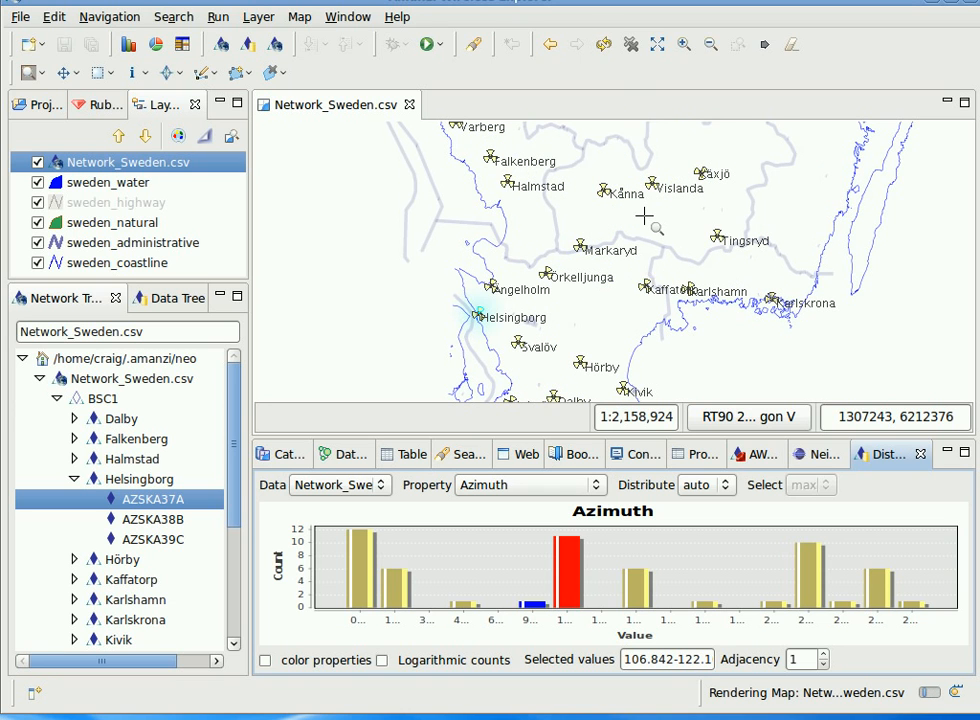
Select the 0.000-15.263 and then 106.842-122.1 azimuth bars, and turn on colour properties for the histogram.
left_click(358, 568)
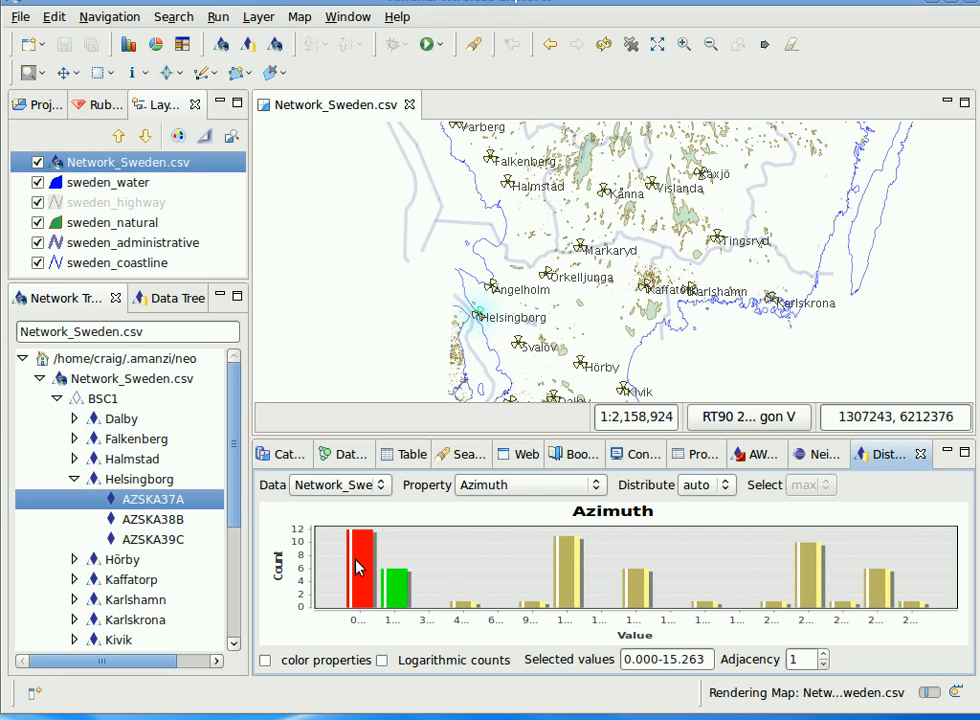
left_click(570, 566)
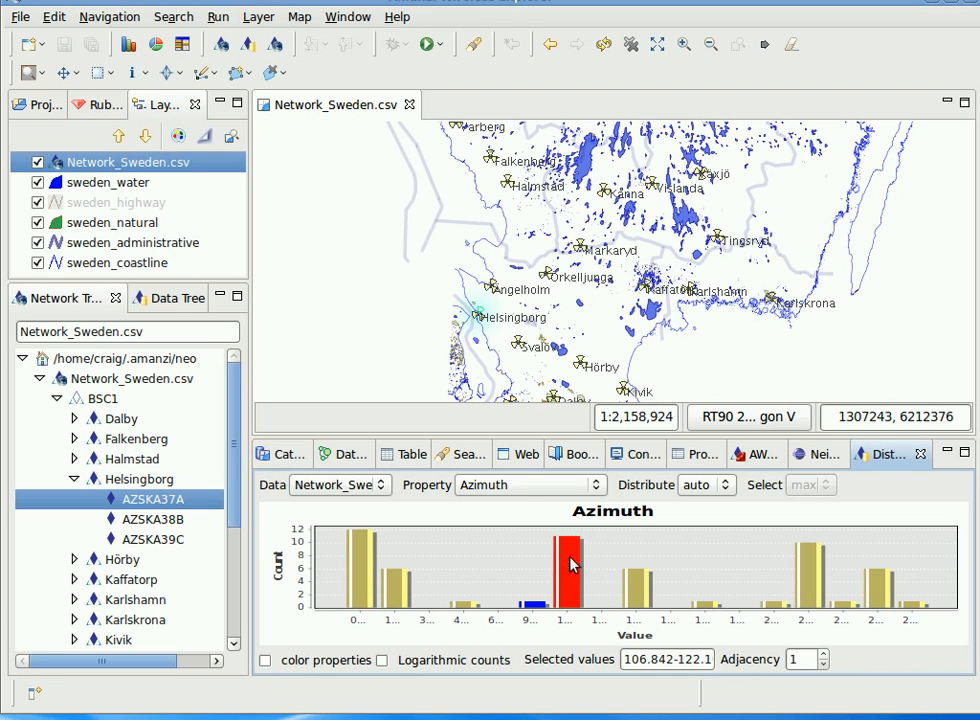
left_click(267, 661)
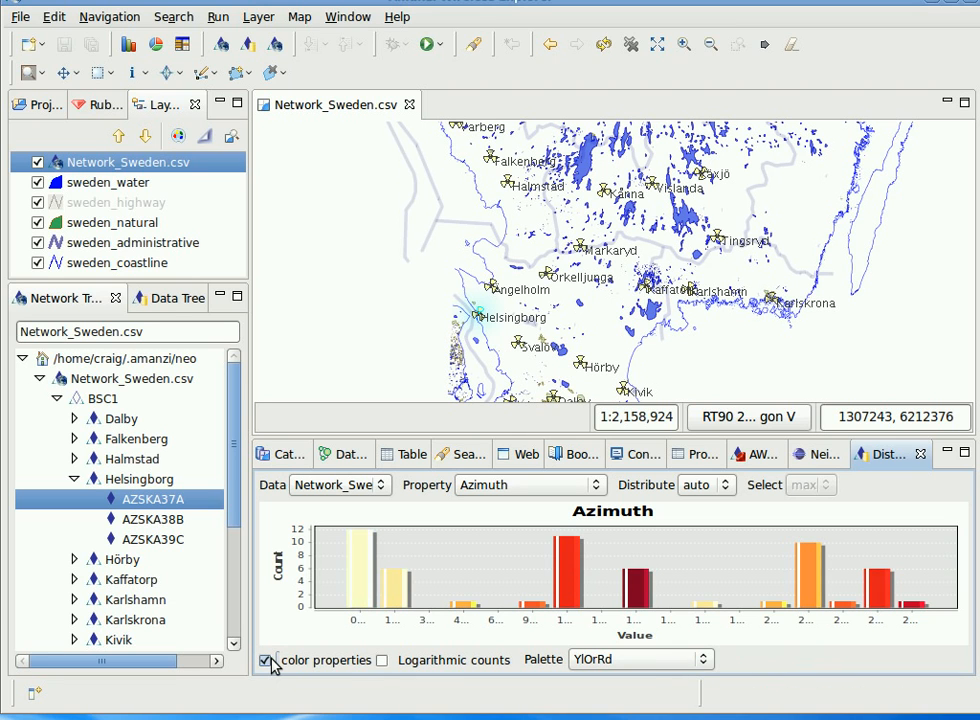